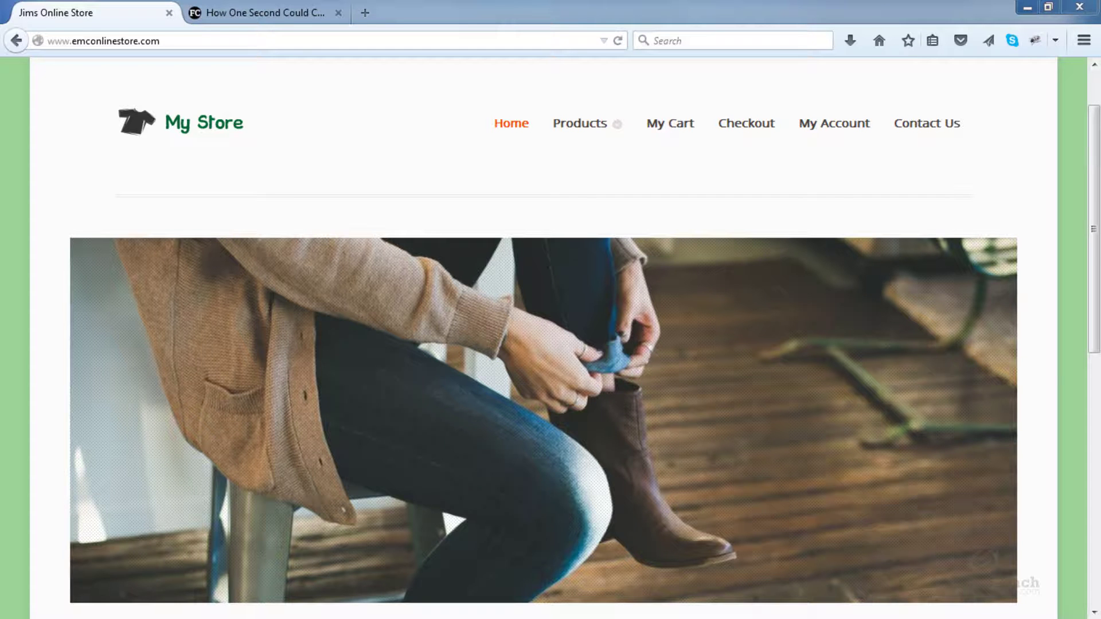
# Read the Fast Company article and highlight its passage on Amazon and Google slowdown losses.
pyautogui.click(290, 12)
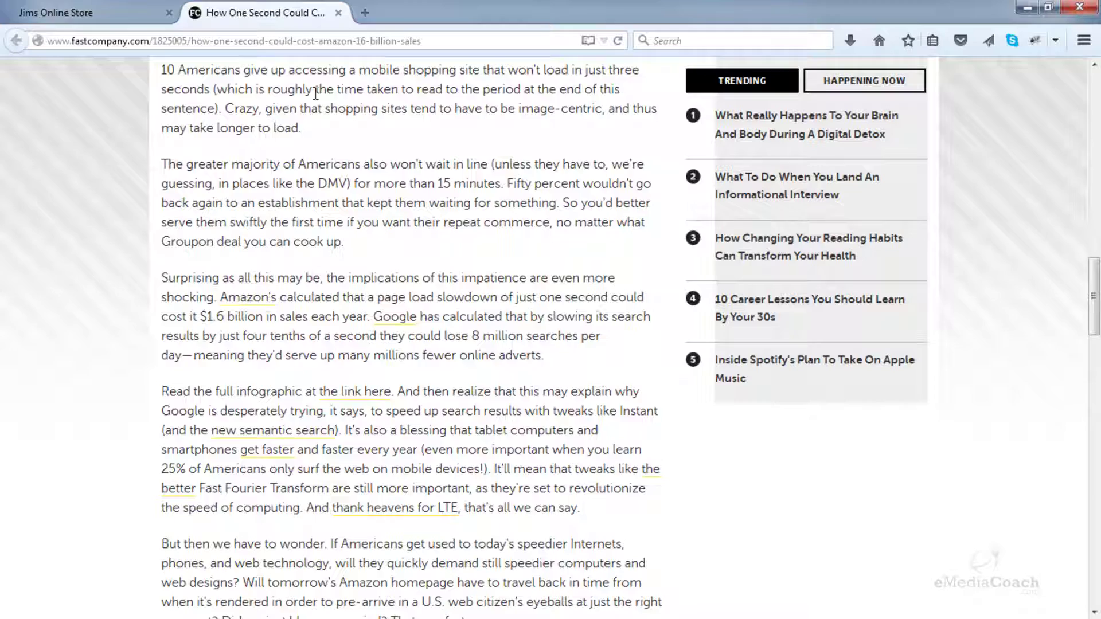
pyautogui.scroll(10, 353, 152)
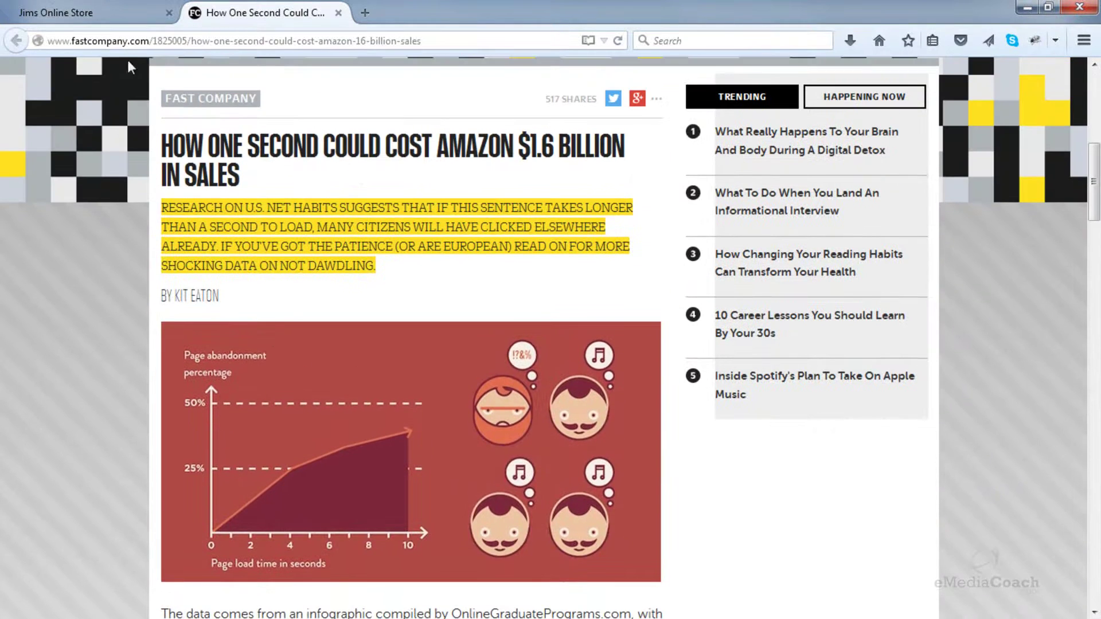
pyautogui.scroll(-3, 235, 197)
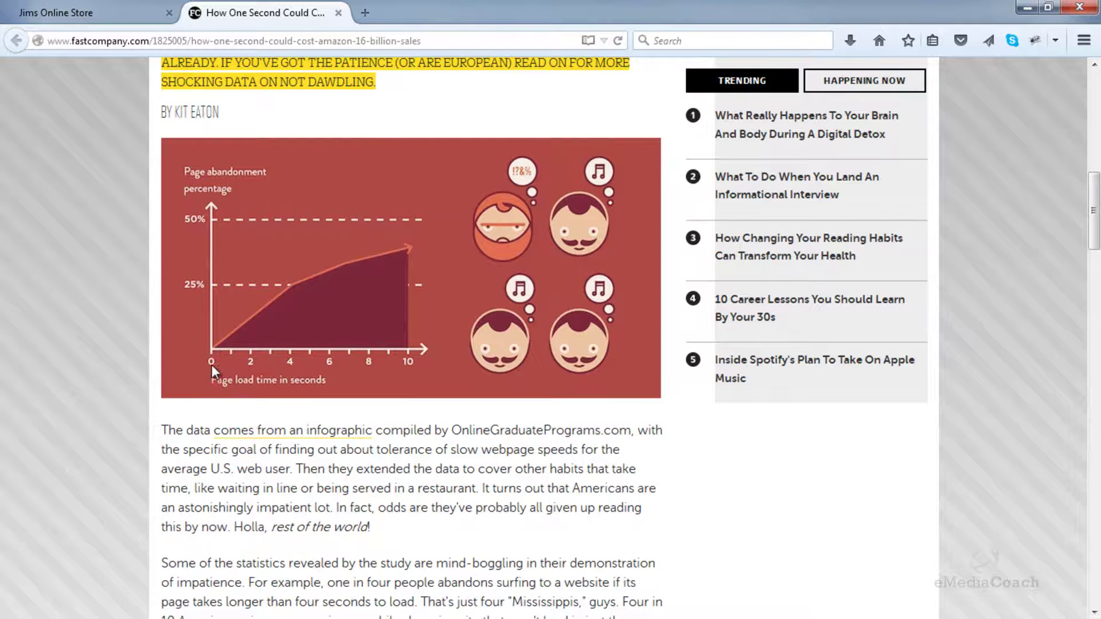
pyautogui.scroll(-8, 281, 370)
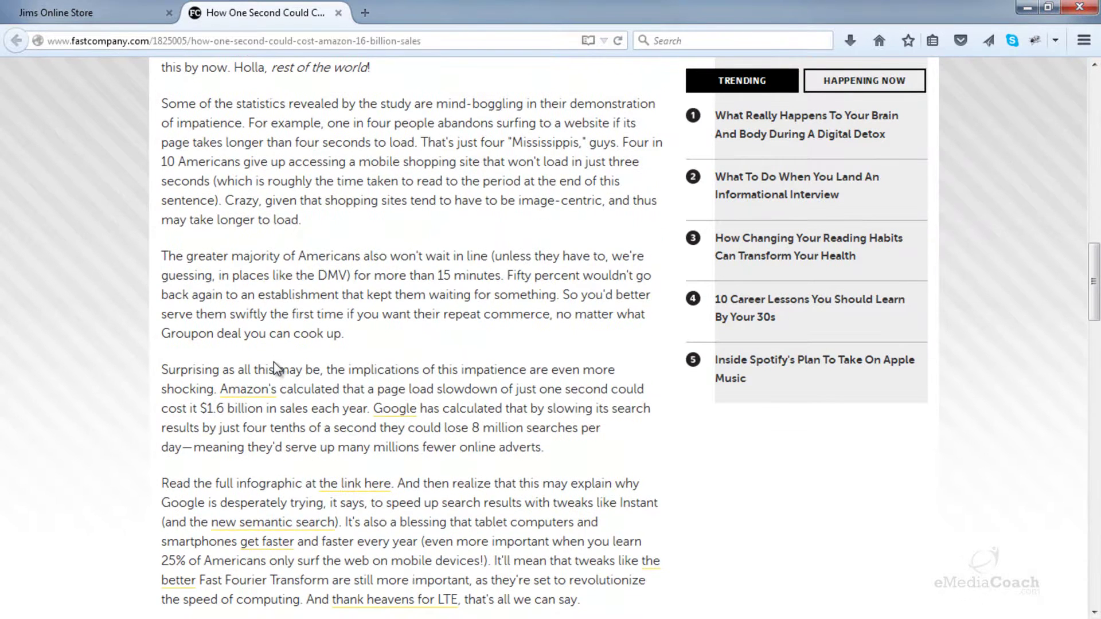
pyautogui.scroll(-3, 273, 362)
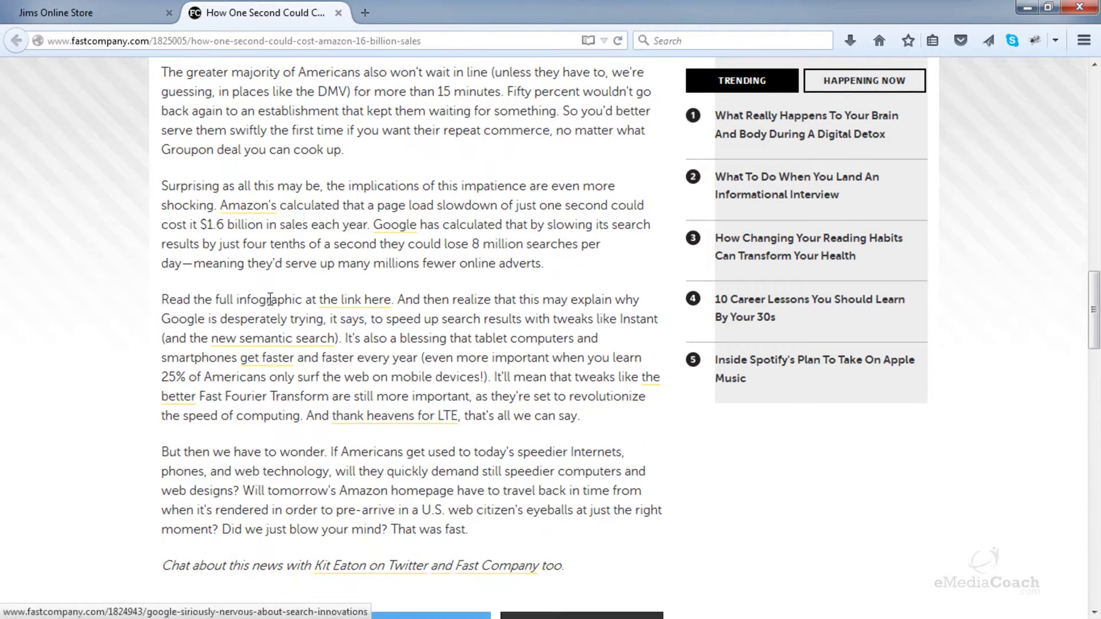
pyautogui.moveTo(218, 206); pyautogui.dragTo(554, 264)
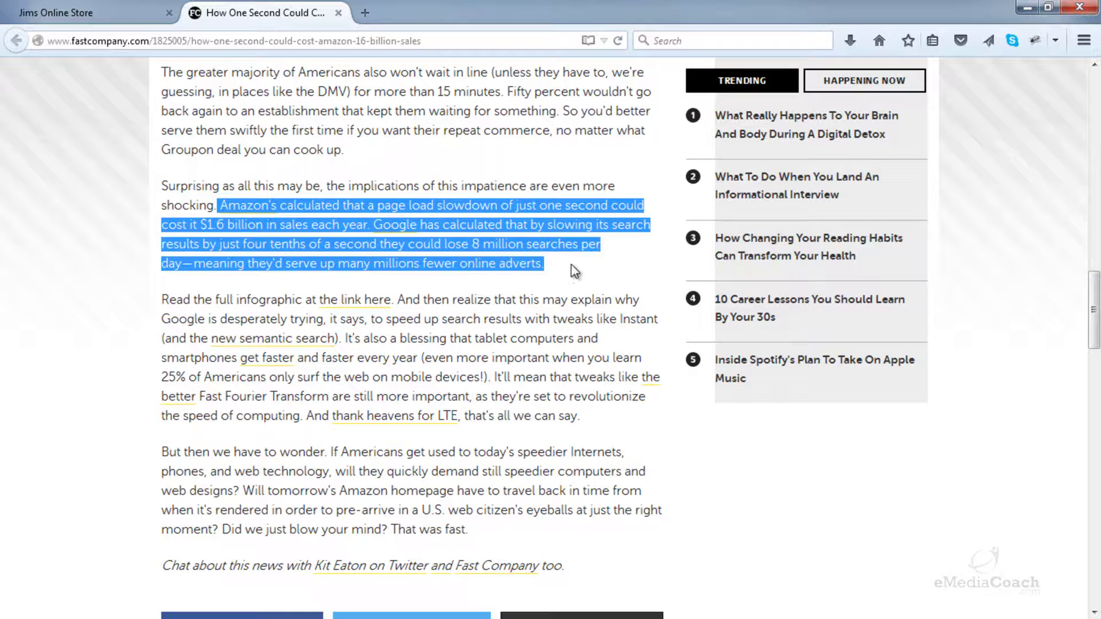
pyautogui.click(574, 270)
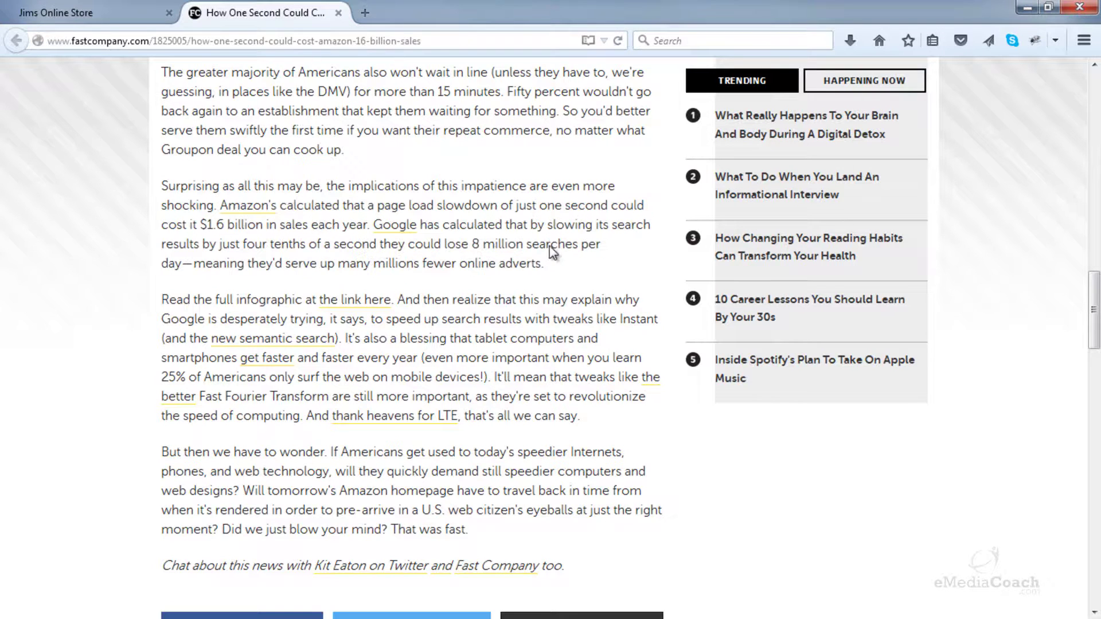
# Close the article, open the store's Accessories category, and select the page path in the address bar.
pyautogui.click(338, 13)
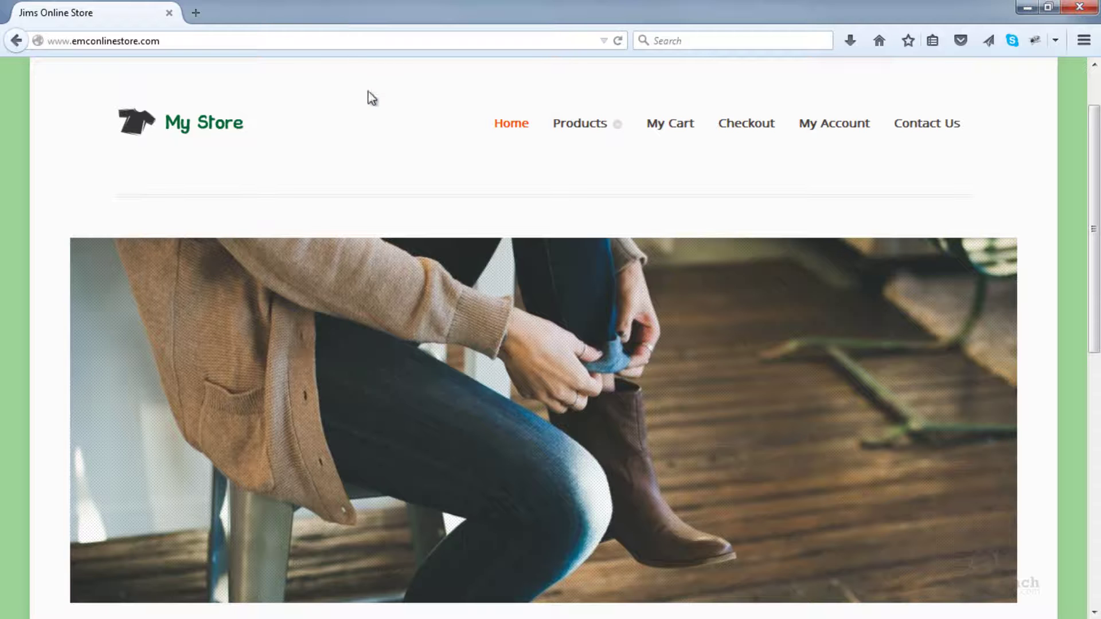
pyautogui.moveTo(1093, 206)
pyautogui.mouseDown()
pyautogui.moveTo(1092, 404)
pyautogui.moveTo(1096, 197)
pyautogui.mouseUp()
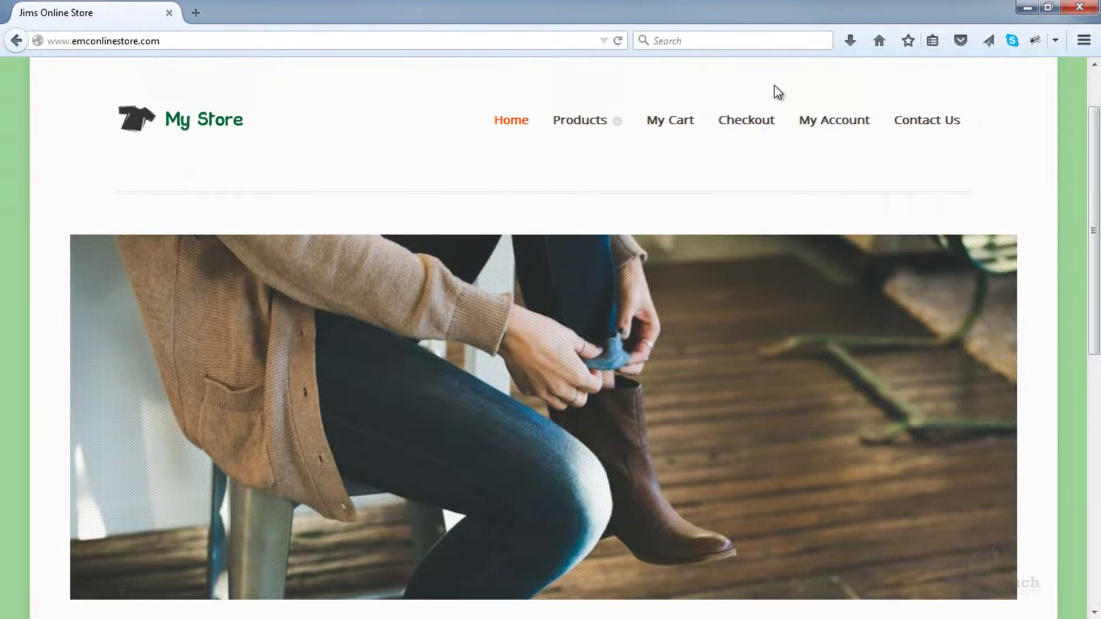
pyautogui.moveTo(602, 118)
pyautogui.click(590, 223)
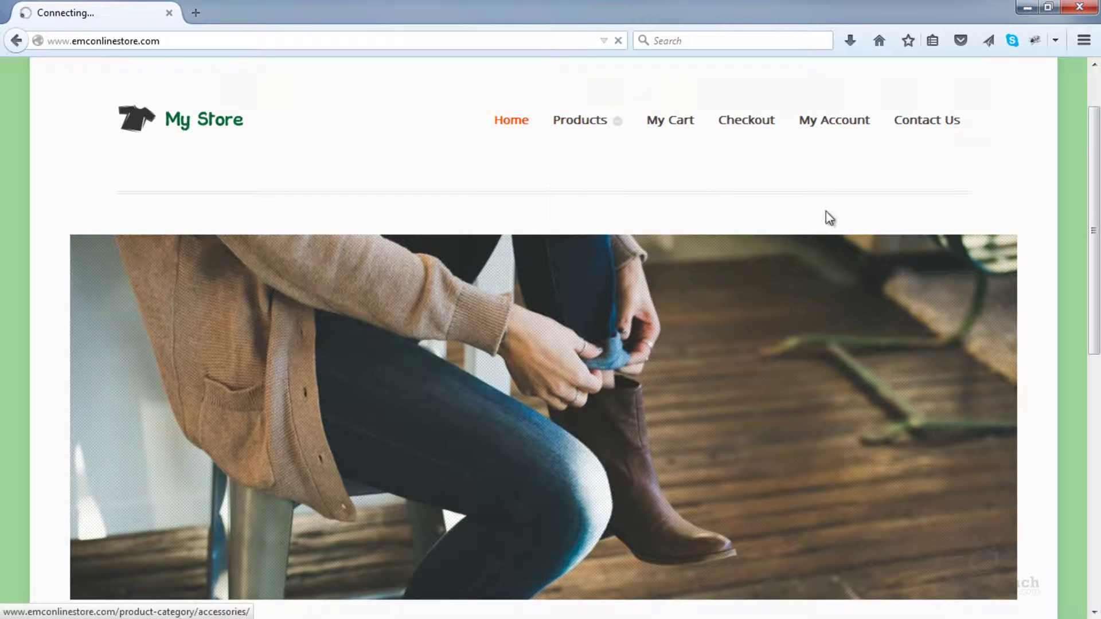
pyautogui.scroll(-3, 889, 209)
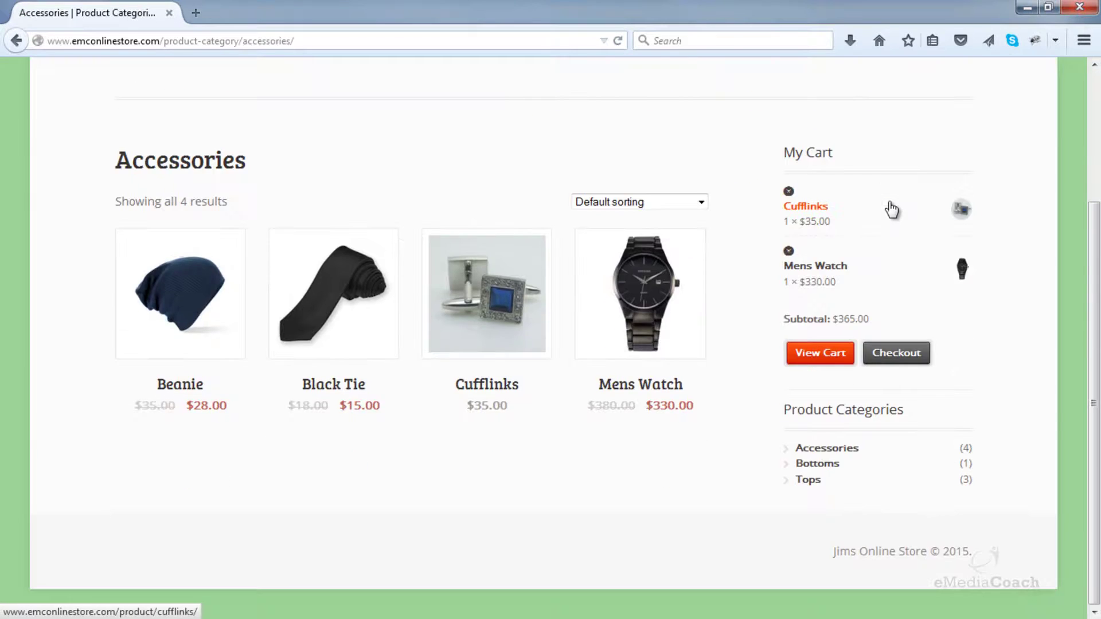
pyautogui.scroll(3, 850, 219)
pyautogui.moveTo(164, 41); pyautogui.dragTo(385, 39)
# Load the store's wp-admin address and submit the admin login.
pyautogui.write('wp-admin')
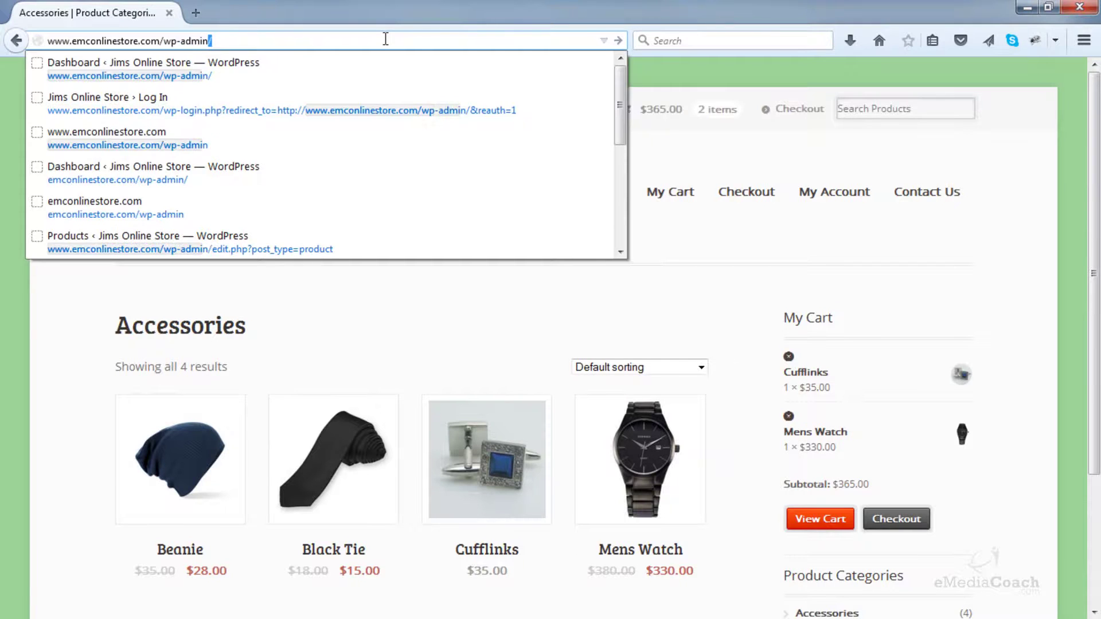
pyautogui.press('Return')
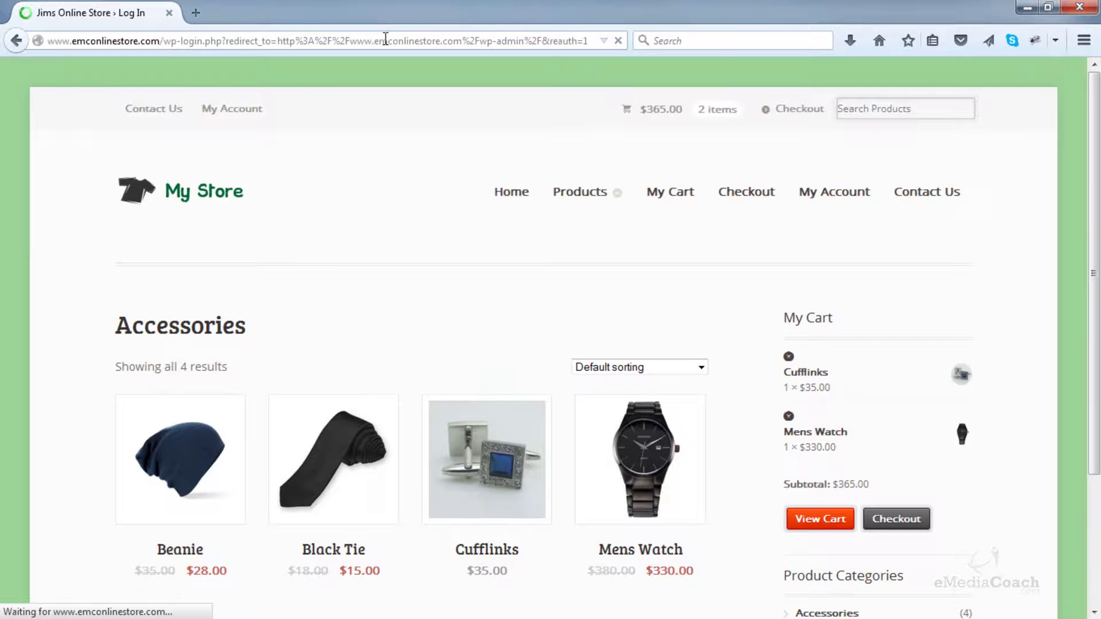
pyautogui.press('Return')
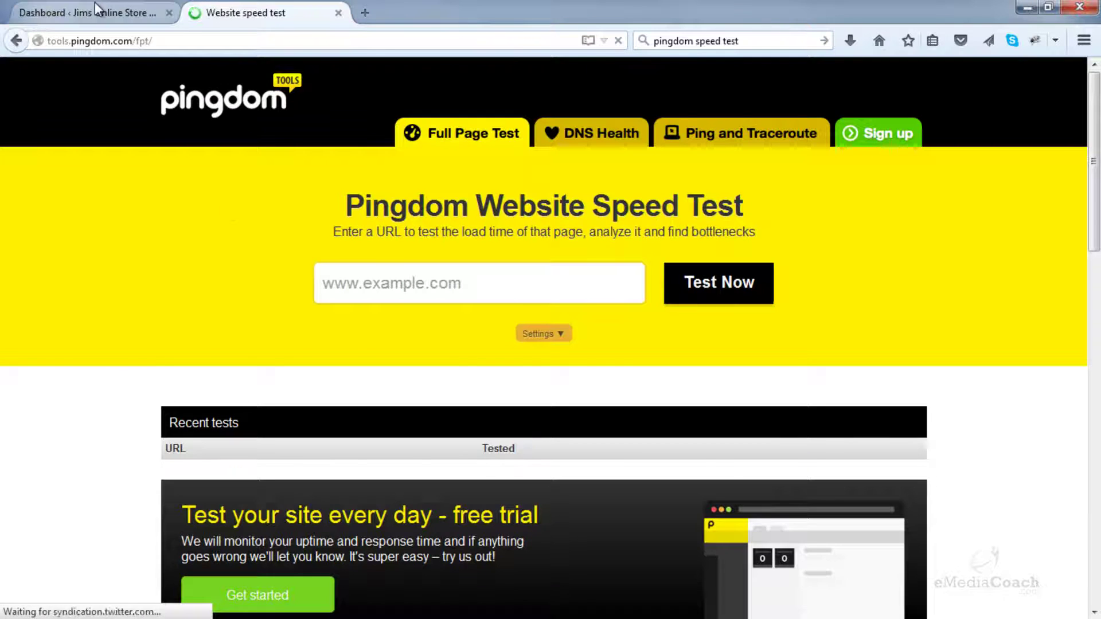
# Copy the store's URL into Pingdom and run a speed test, getting a 3.98 s baseline.
pyautogui.click(95, 6)
pyautogui.moveTo(185, 40); pyautogui.dragTo(2, 44)
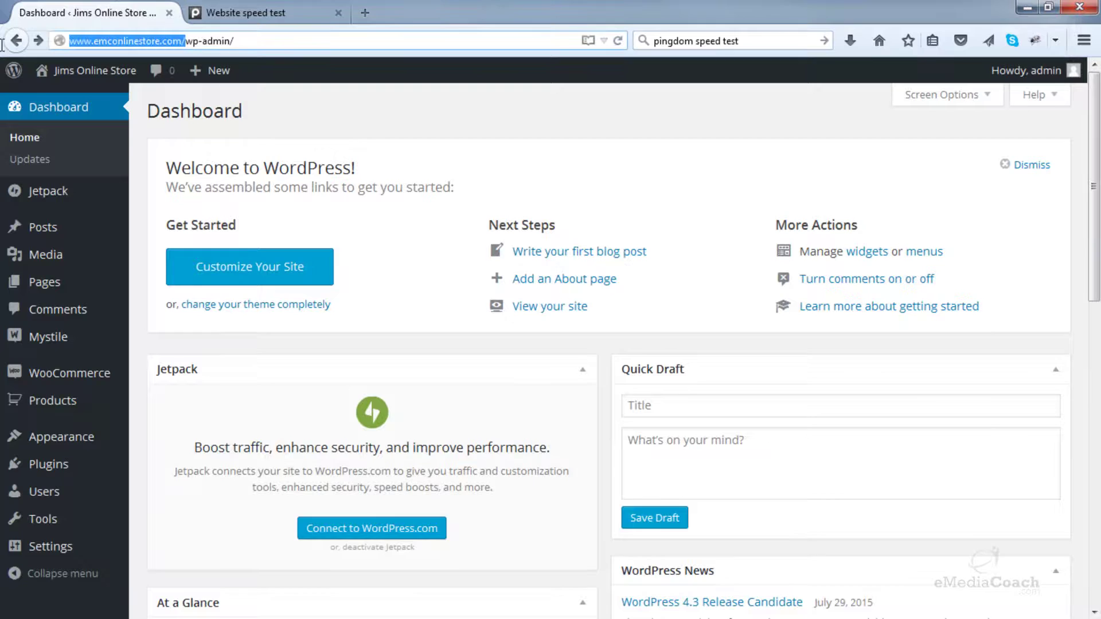
pyautogui.hotkey('ctrl', 'c')
pyautogui.click(273, 11)
pyautogui.click(439, 283)
pyautogui.hotkey('ctrl', 'v')
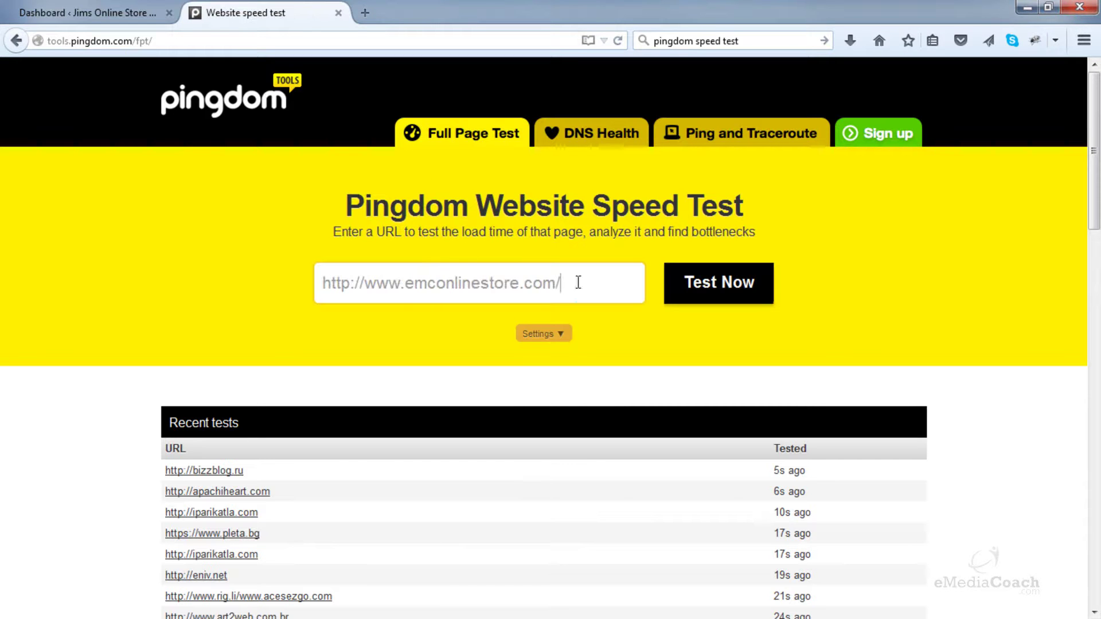
pyautogui.click(717, 282)
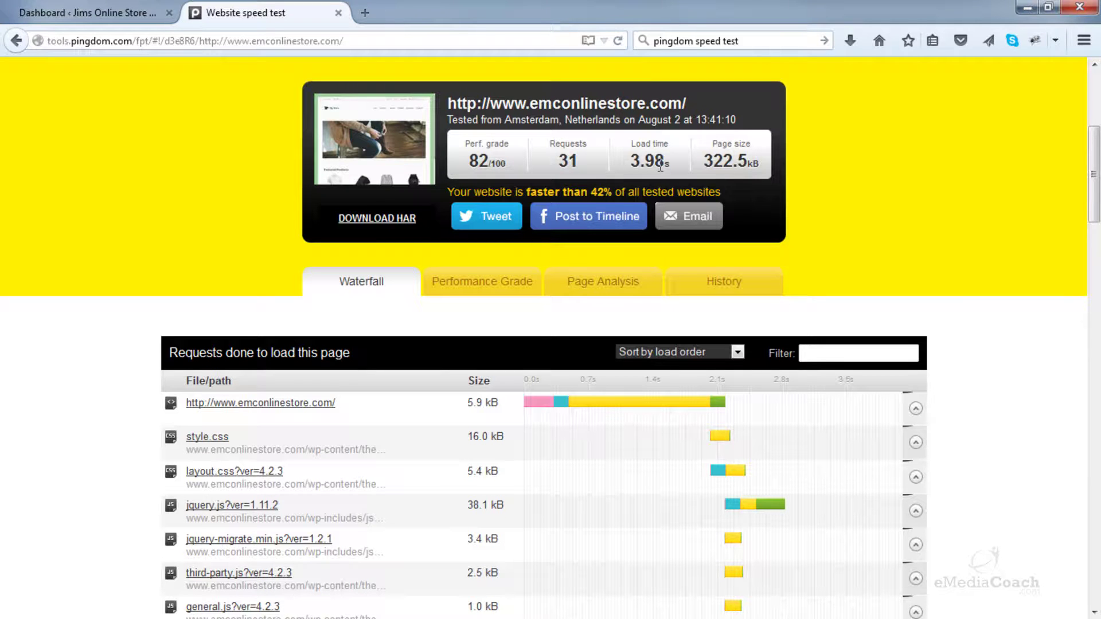
# Search the plugin directory for 'w3 total cache' from the Add New plugins page.
pyautogui.click(89, 12)
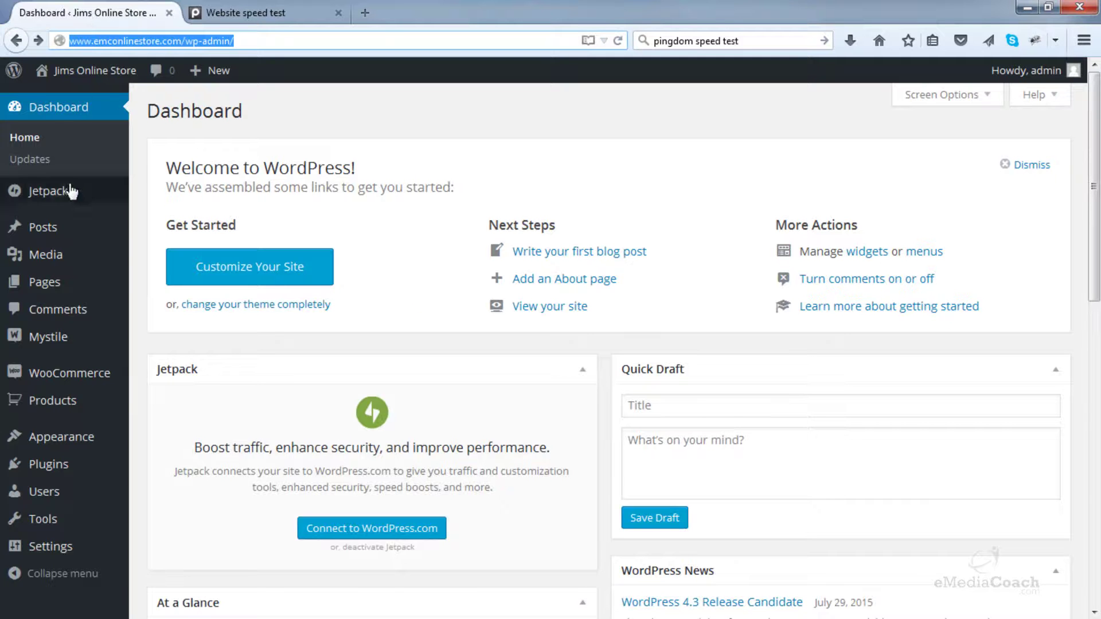
pyautogui.moveTo(55, 470)
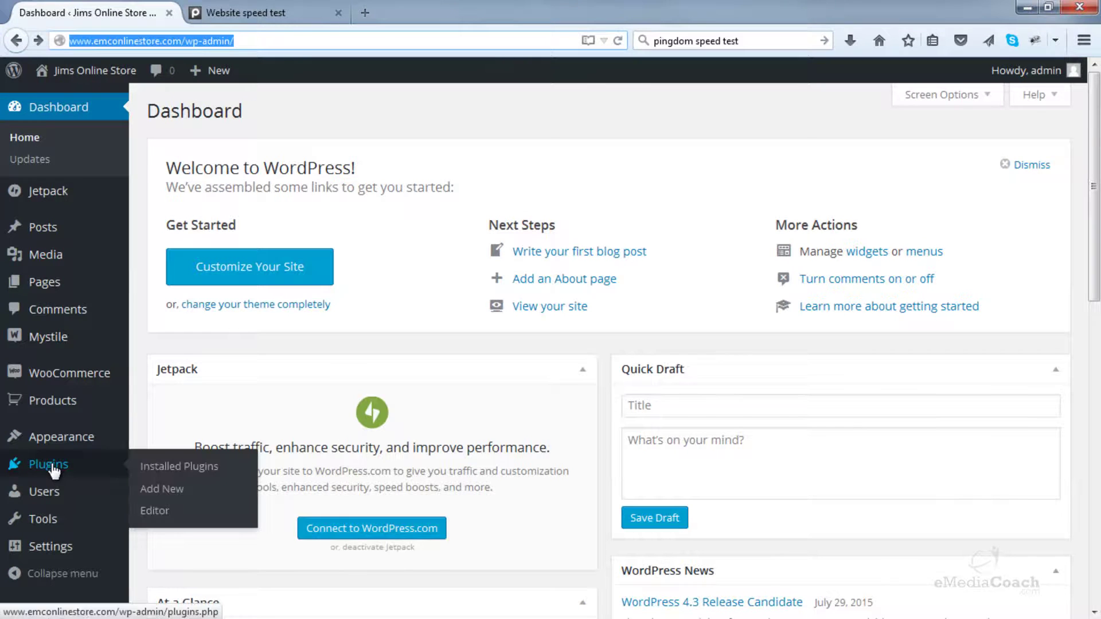
pyautogui.click(173, 491)
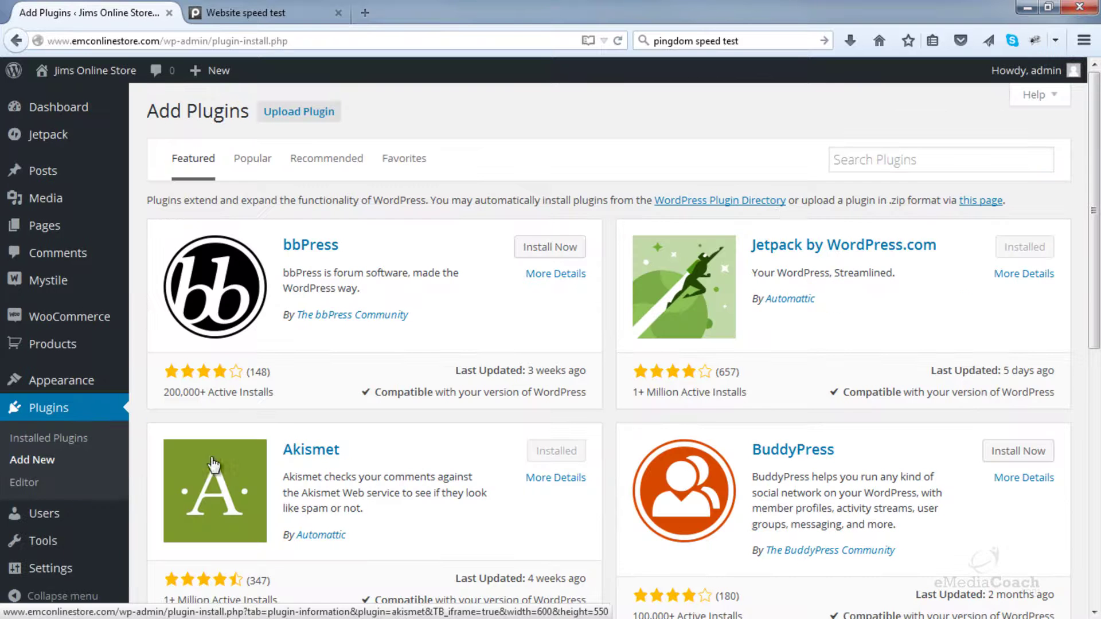
pyautogui.click(877, 166)
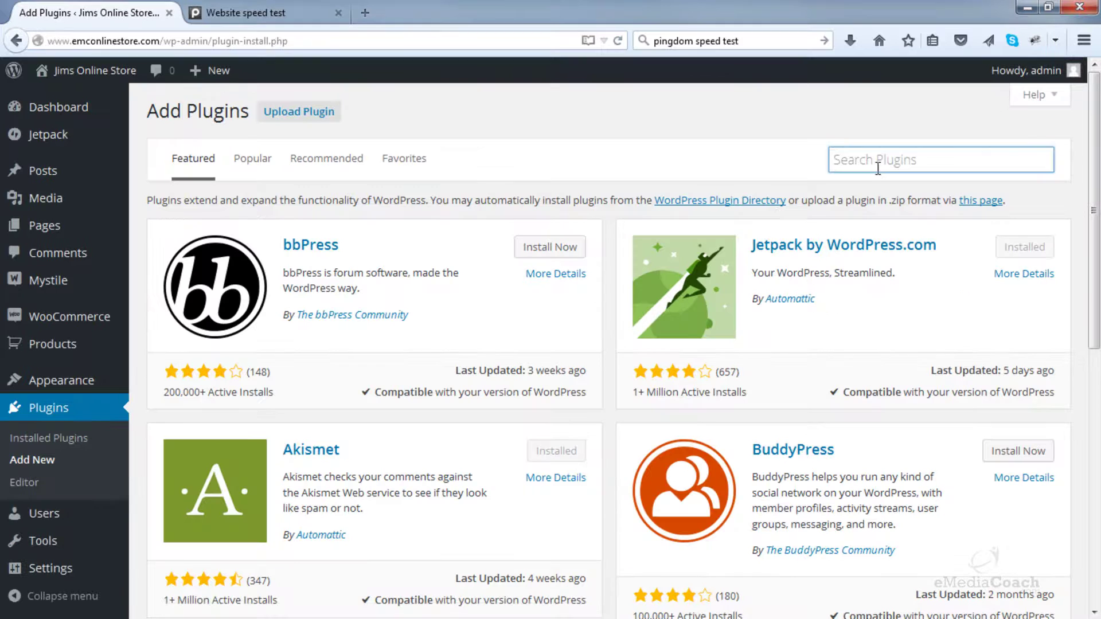
pyautogui.write('w3 ')
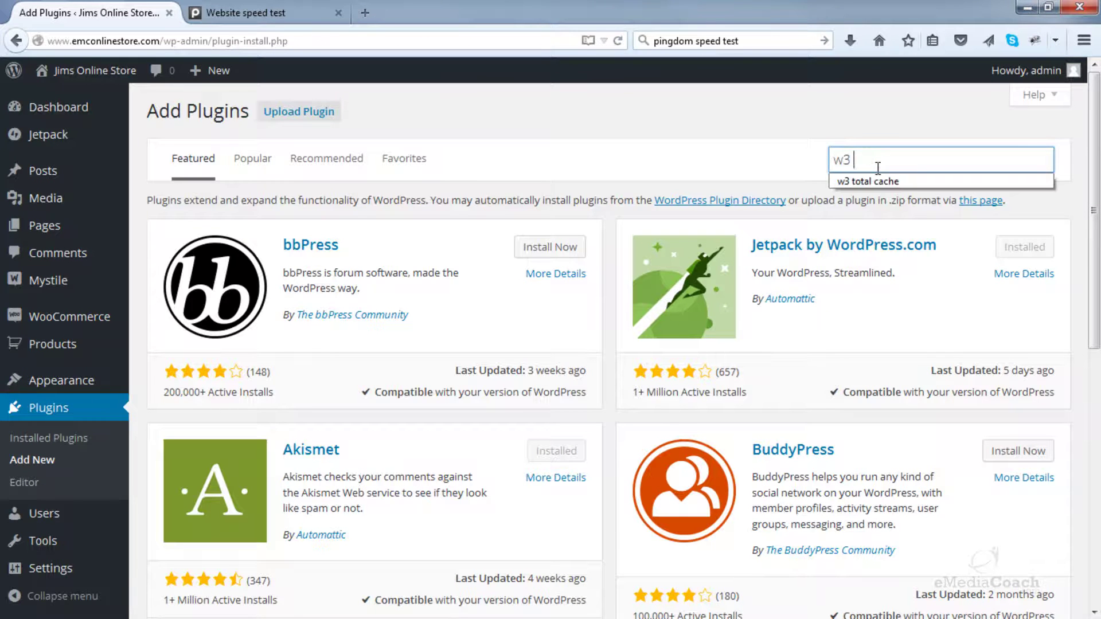
pyautogui.write('total cache')
pyautogui.press('Return')
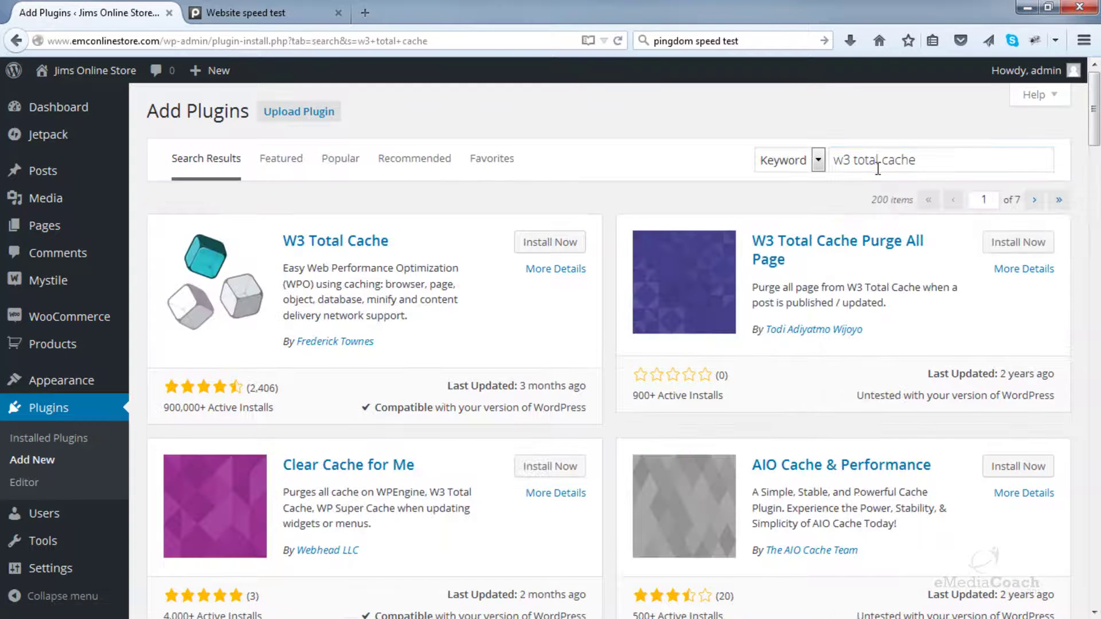
# Install and activate W3 Total Cache 0.9.4.1, dismissing its update notice.
pyautogui.click(559, 243)
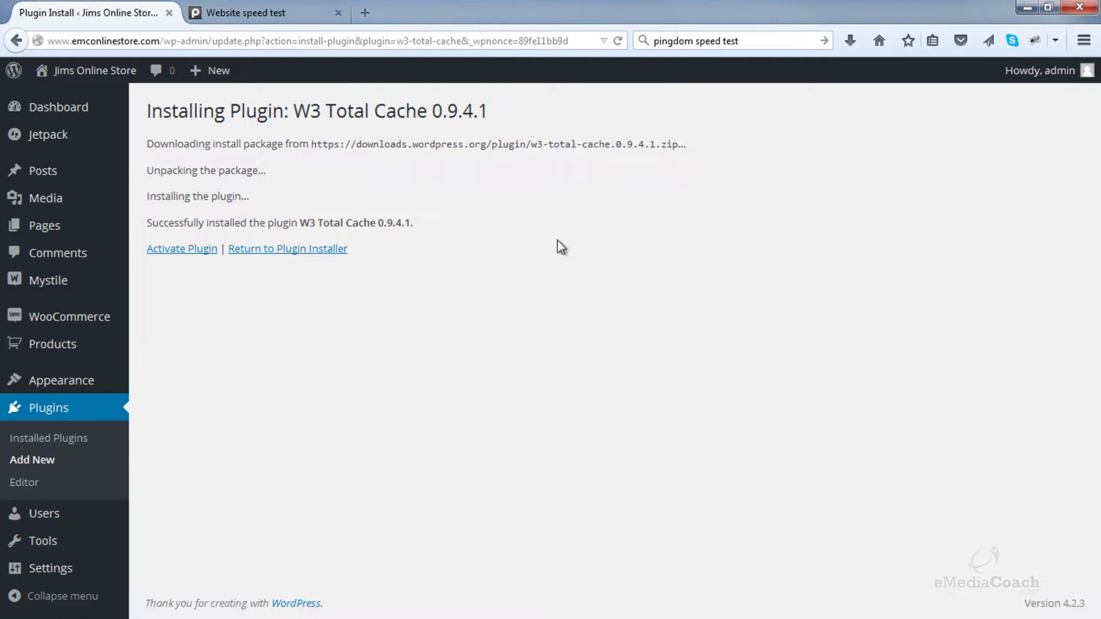
pyautogui.click(182, 262)
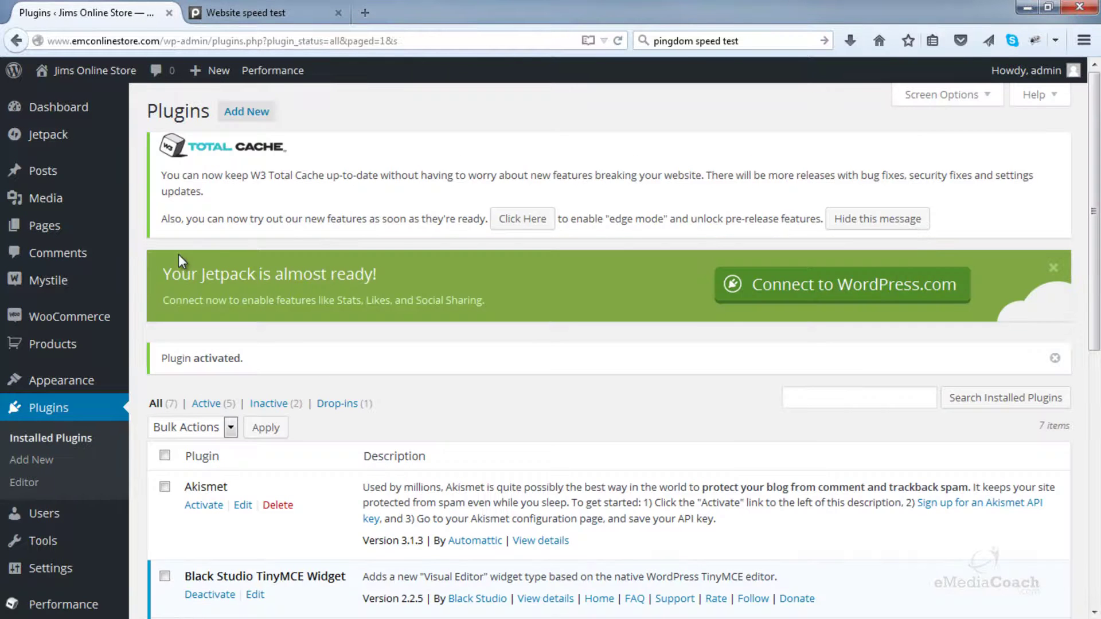
pyautogui.click(866, 219)
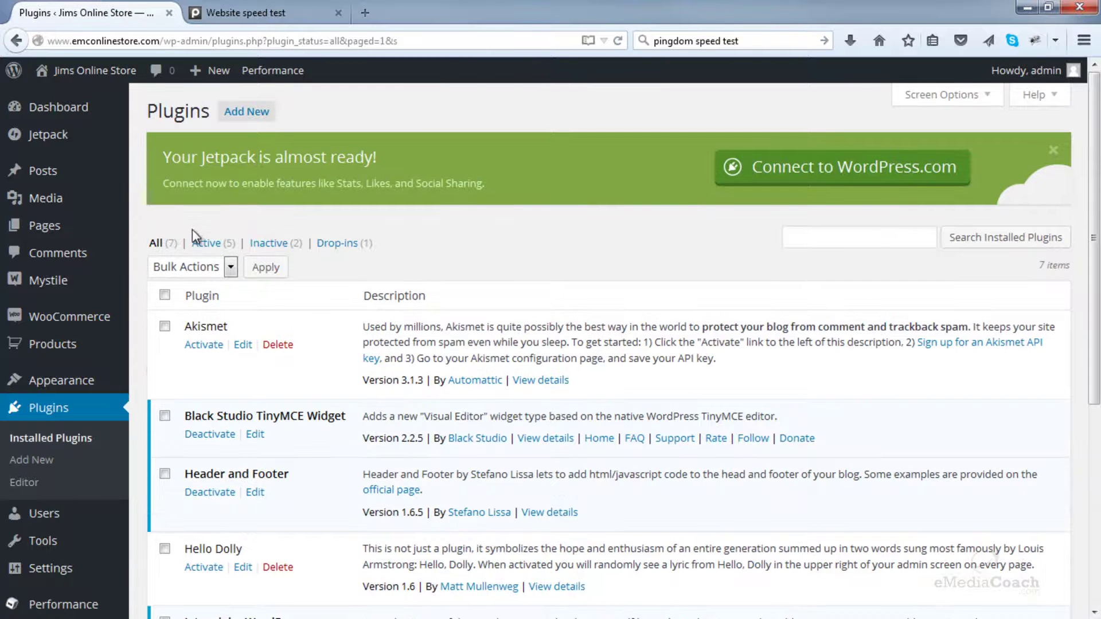
pyautogui.scroll(-5, 192, 230)
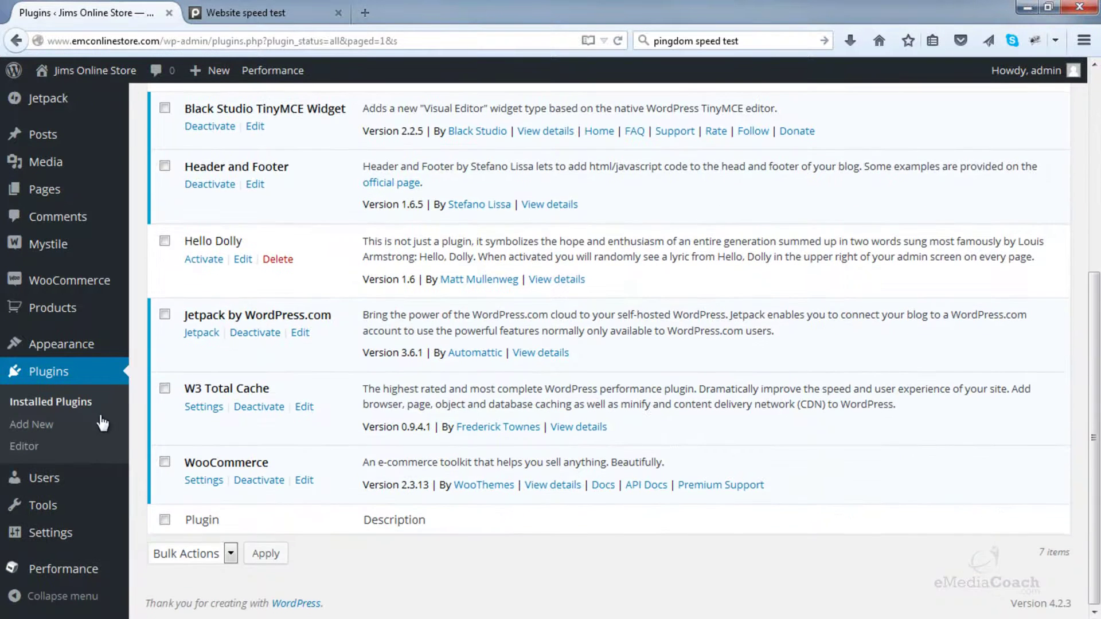
pyautogui.moveTo(56, 570)
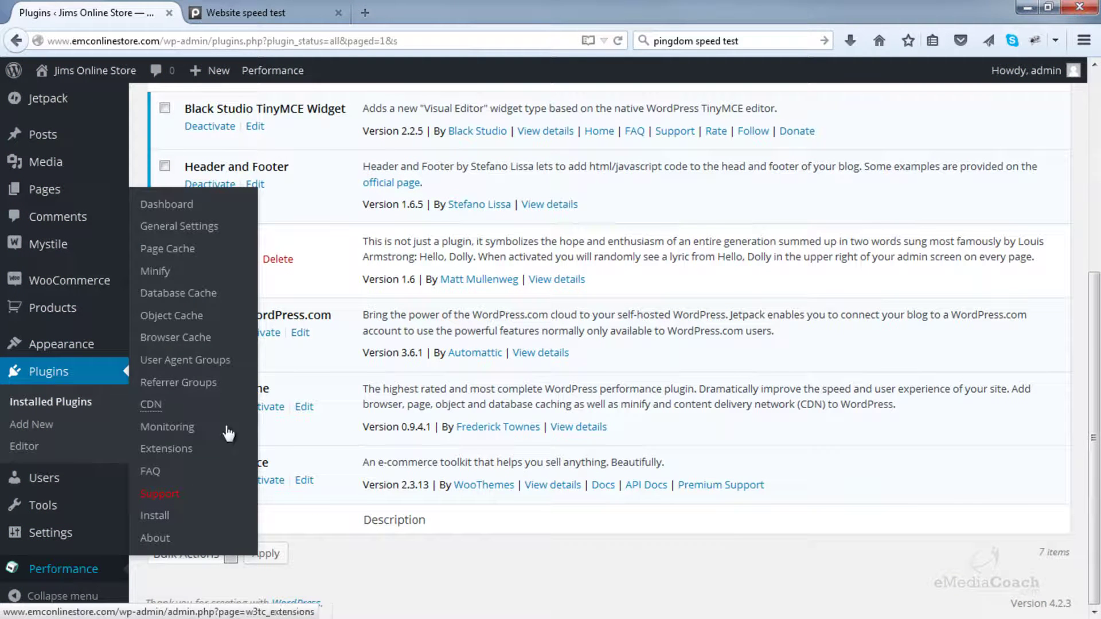
# Open W3 Total Cache's General Settings and review its options.
pyautogui.click(181, 227)
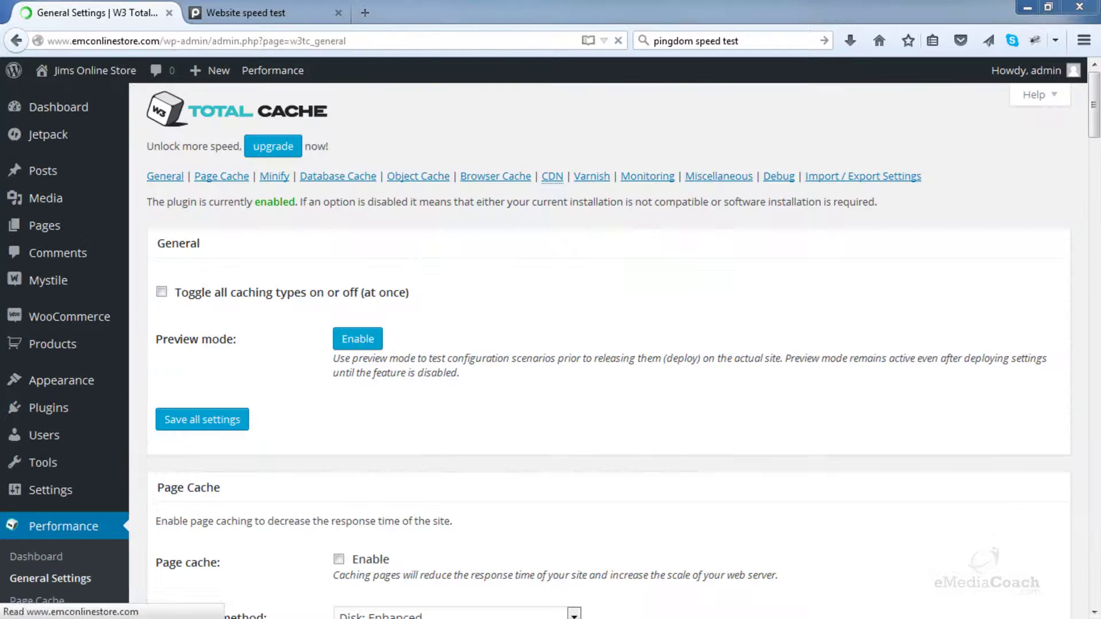
pyautogui.scroll(-4, 267, 367)
pyautogui.scroll(-1, 267, 374)
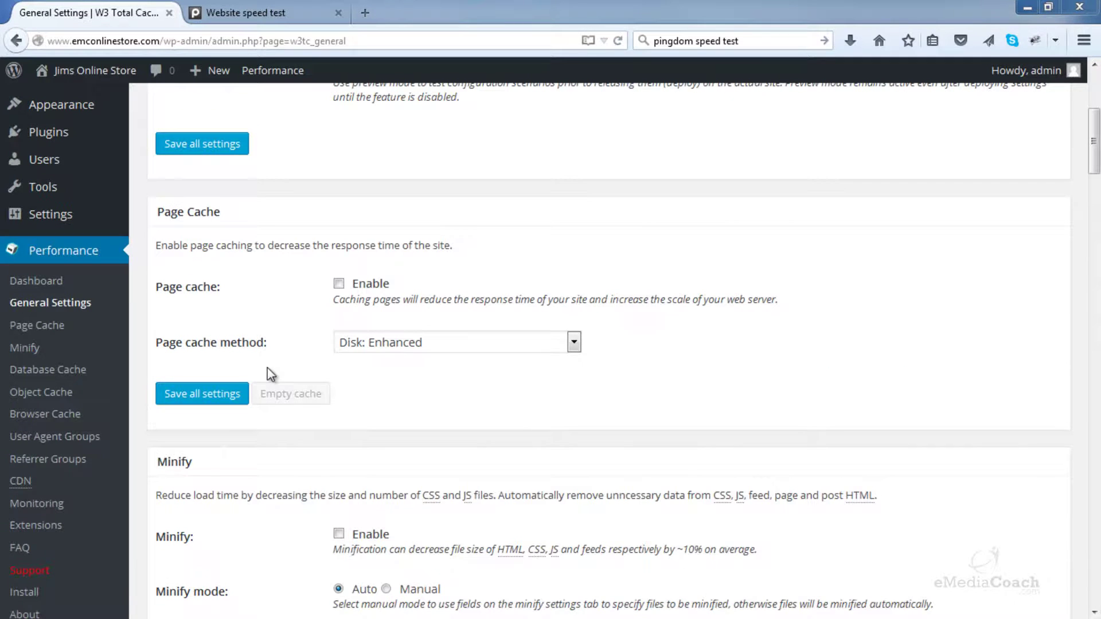
pyautogui.scroll(-2, 269, 281)
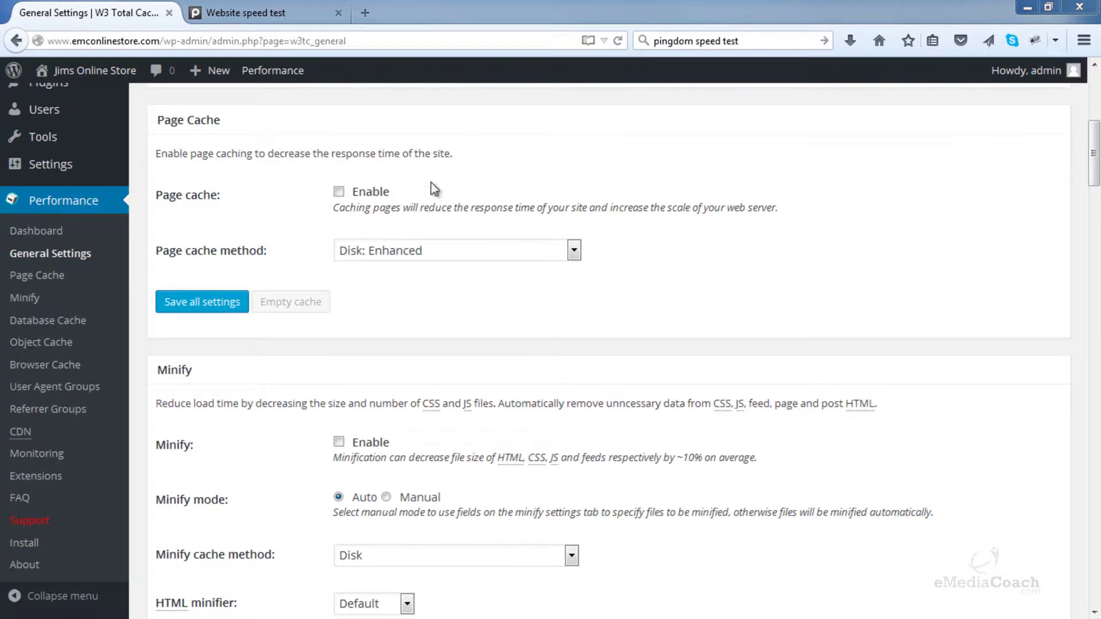
pyautogui.scroll(-8, 183, 326)
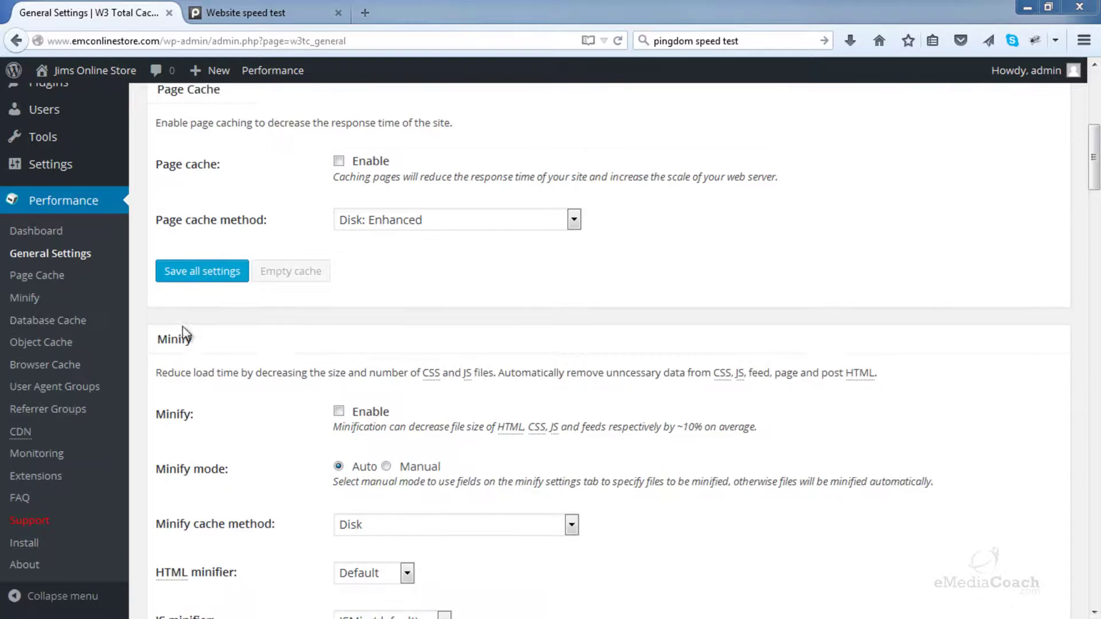
pyautogui.scroll(-4, 241, 450)
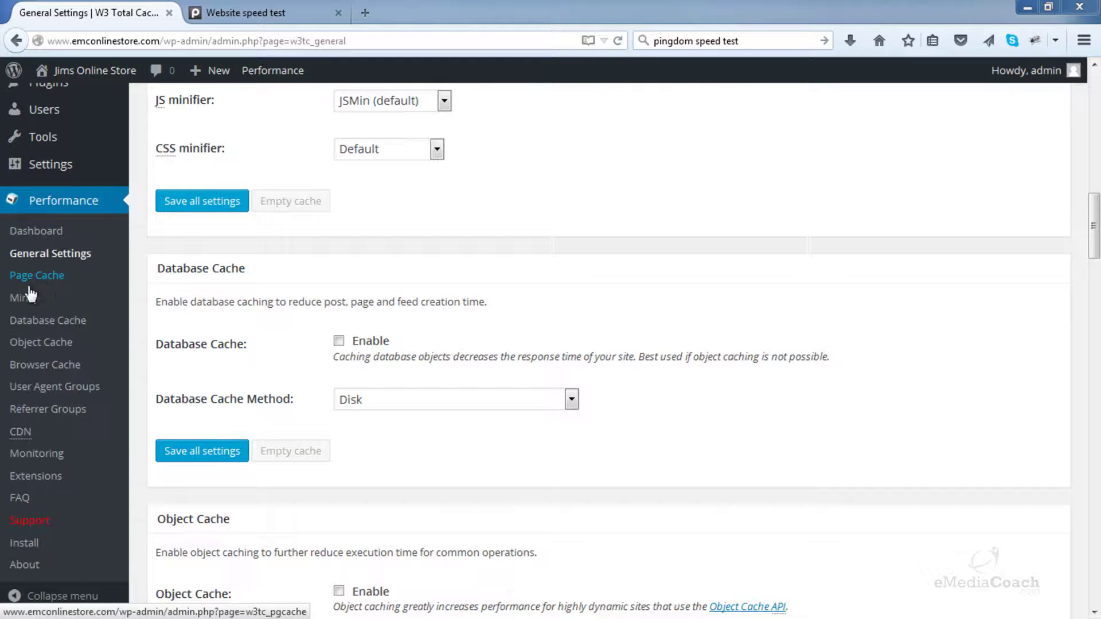
pyautogui.scroll(5, 297, 342)
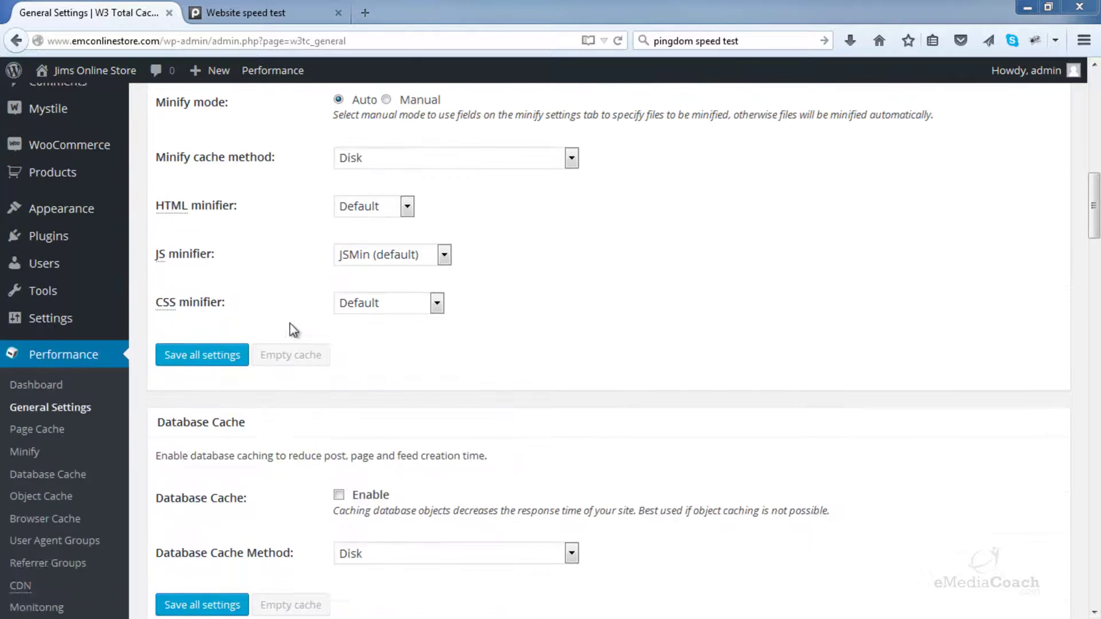
pyautogui.scroll(3, 236, 412)
pyautogui.scroll(3, 367, 376)
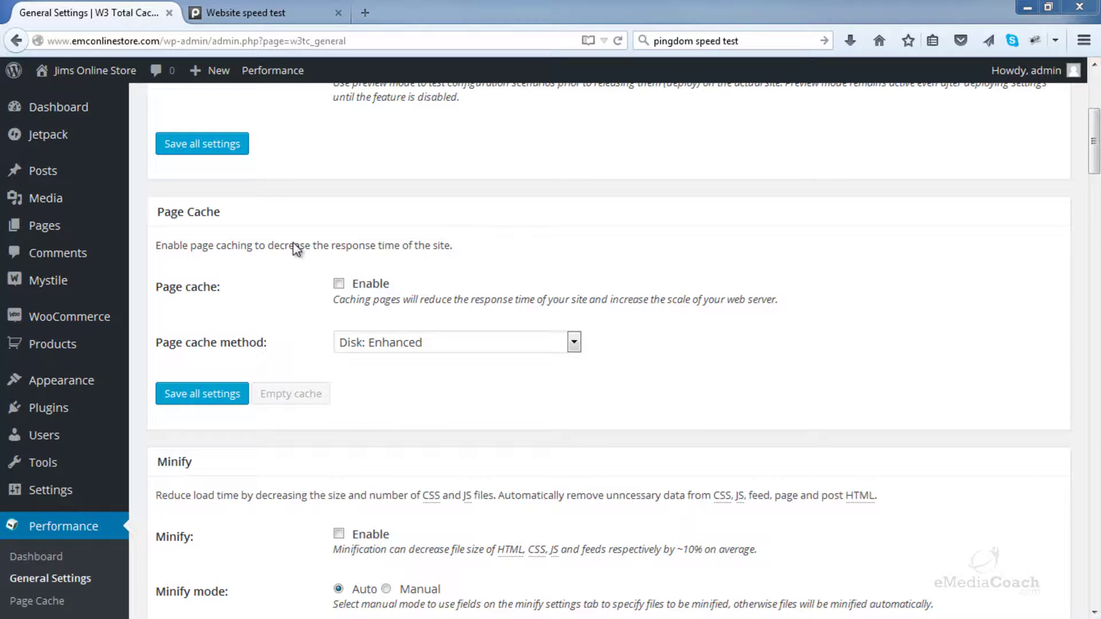
# Enable Page cache using the Disk: Enhanced method.
pyautogui.click(339, 285)
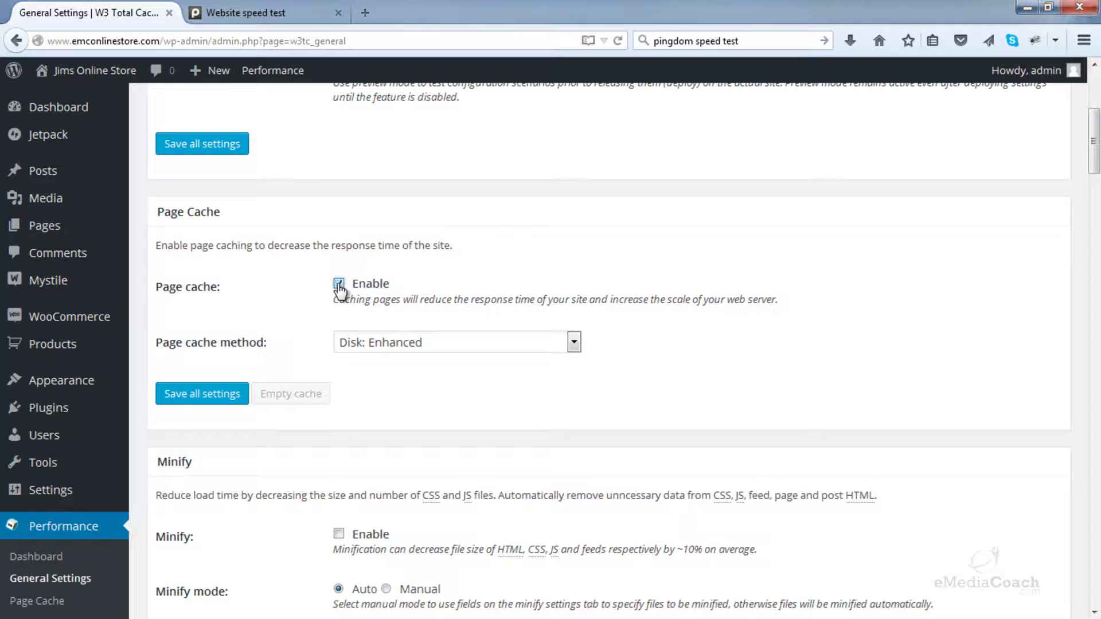
pyautogui.click(410, 343)
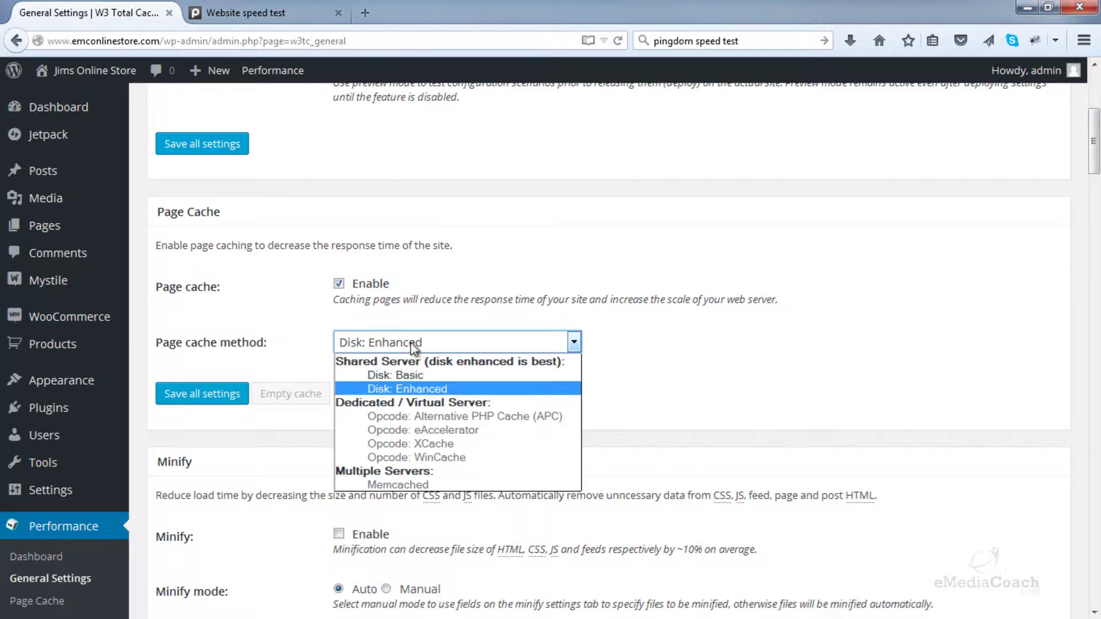
pyautogui.click(406, 390)
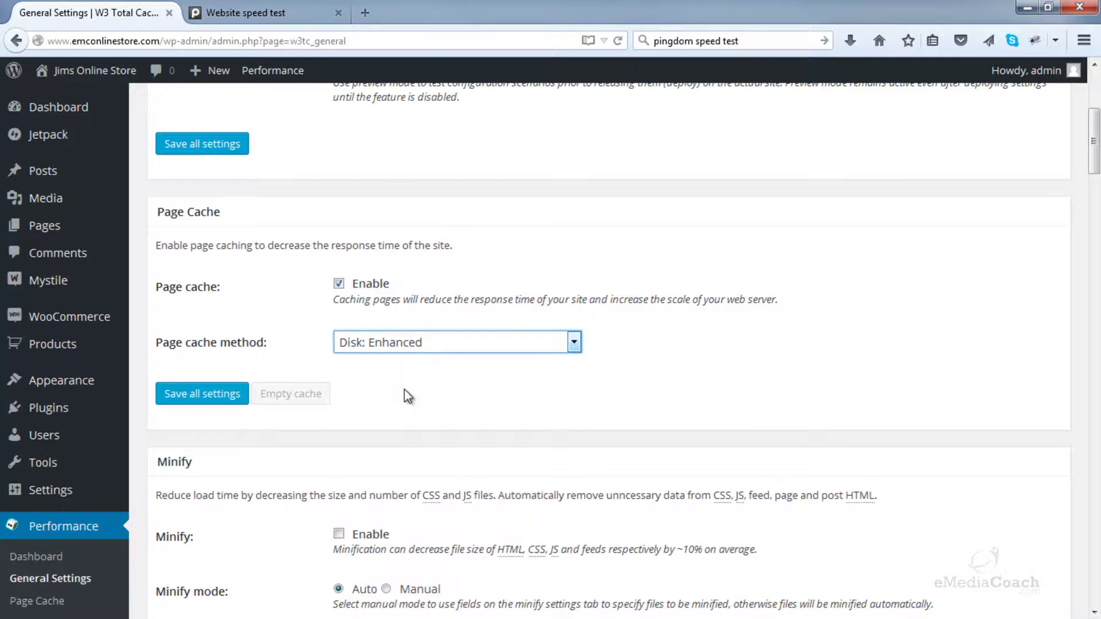
pyautogui.scroll(-3, 225, 410)
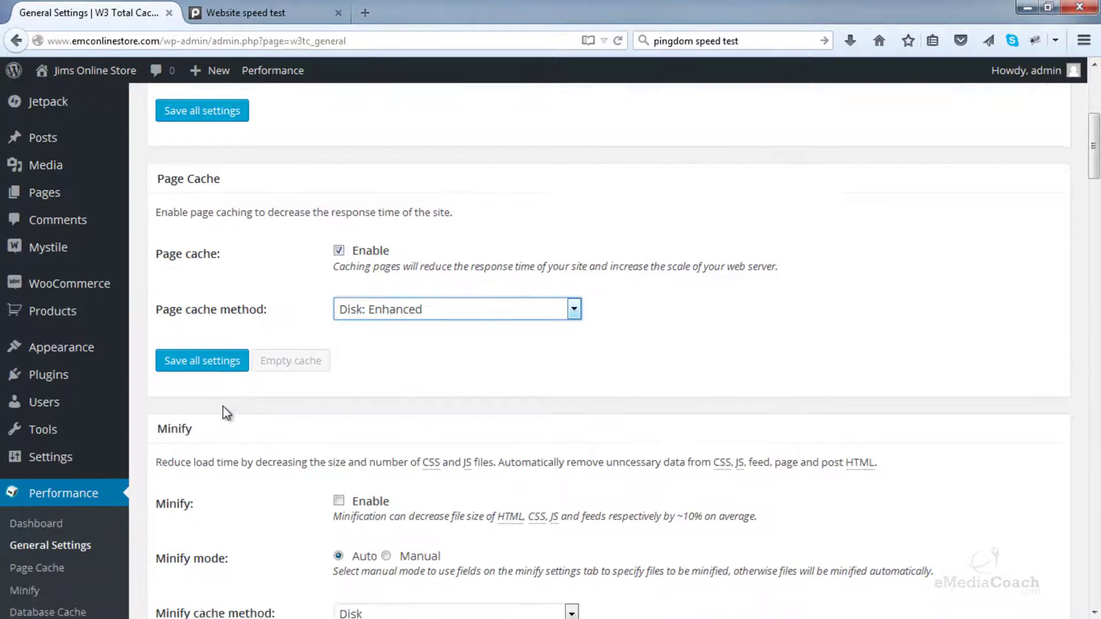
# Enable Database Cache and Object Cache in General Settings.
pyautogui.scroll(-2, 228, 412)
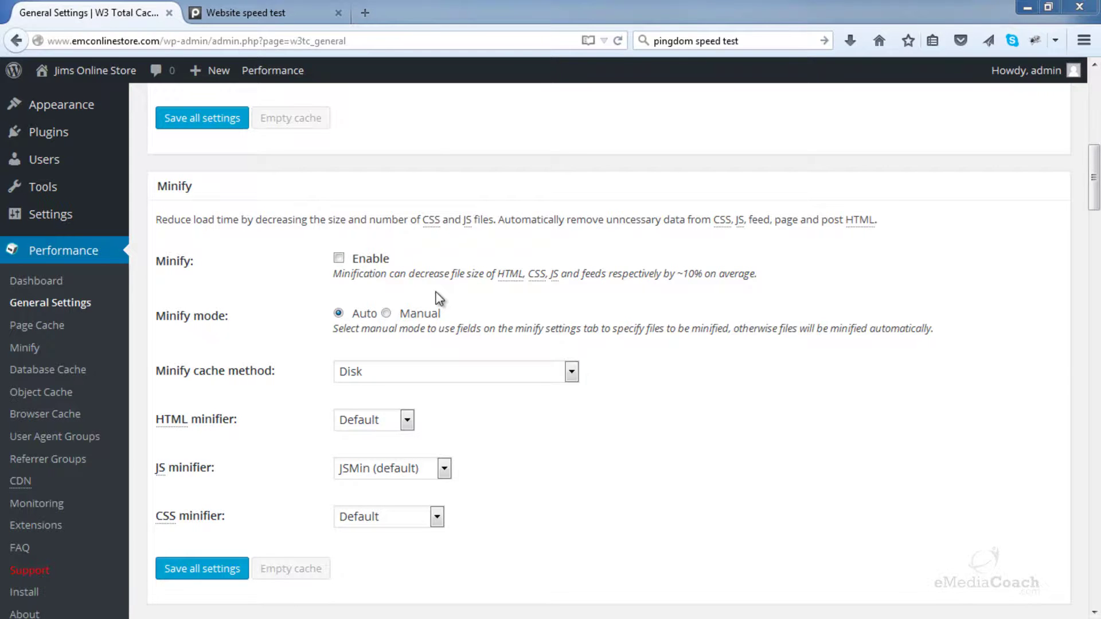
pyautogui.scroll(-6, 440, 298)
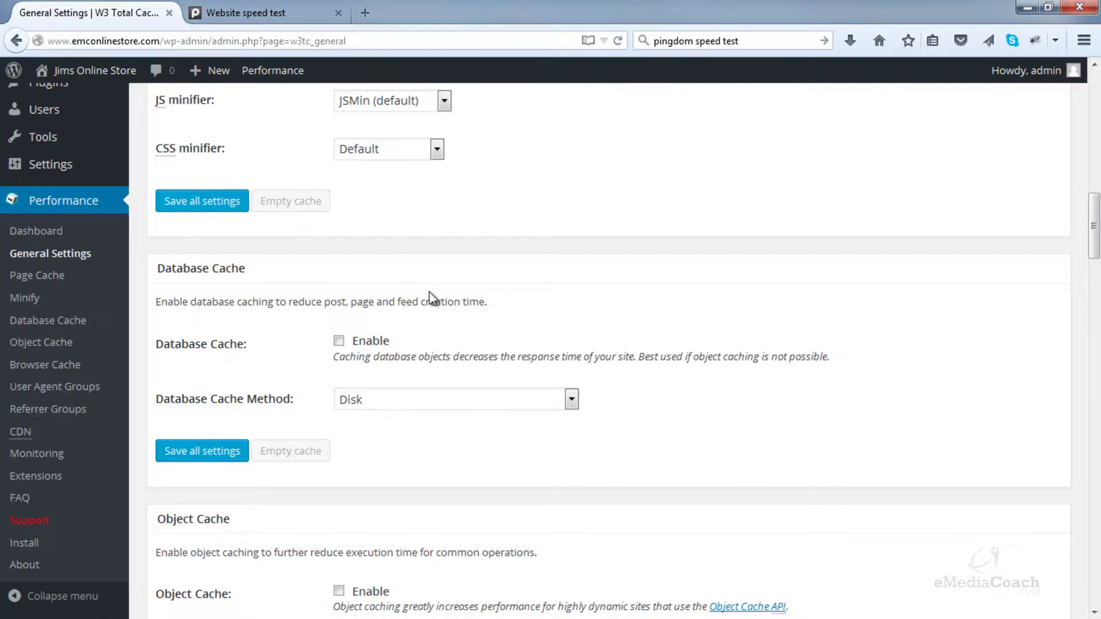
pyautogui.click(339, 342)
pyautogui.scroll(-5, 411, 445)
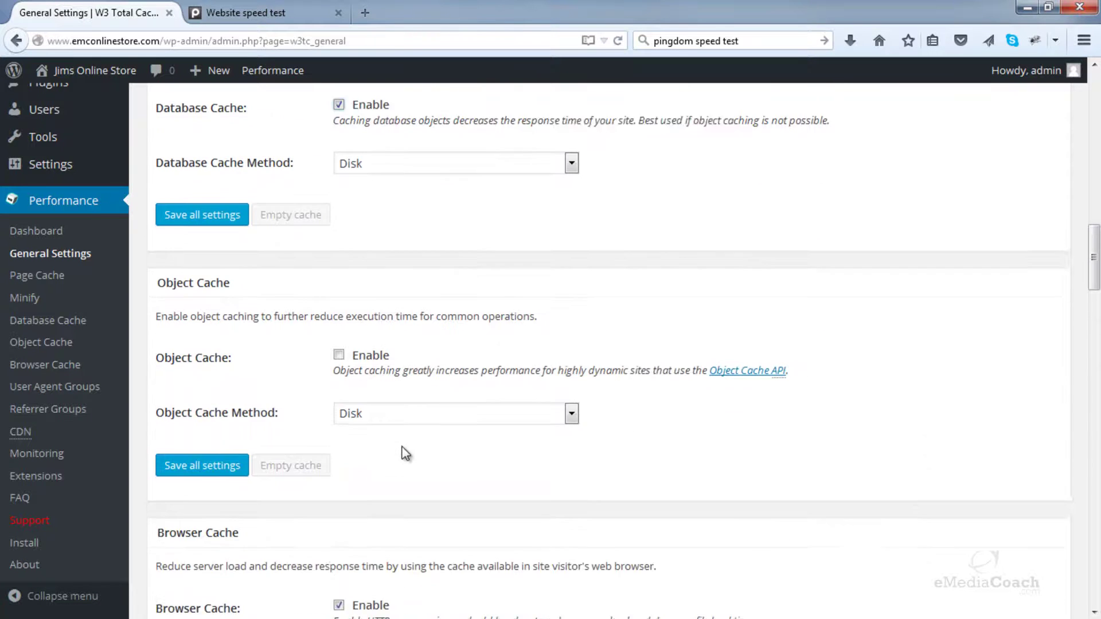
pyautogui.click(339, 317)
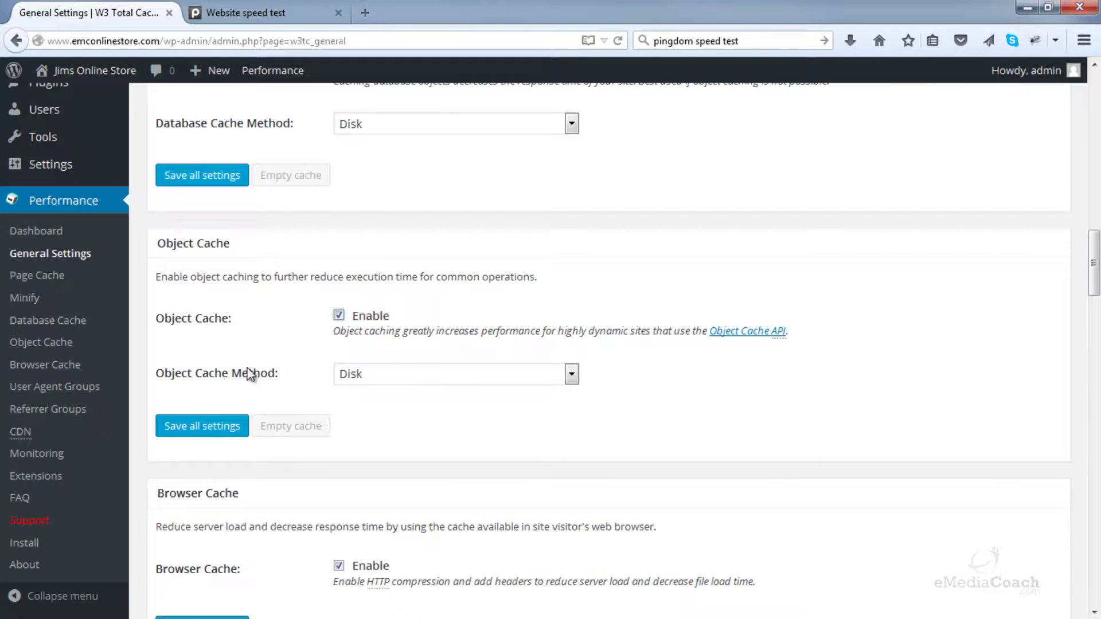
# Leave Browser Cache on and save all W3 Total Cache settings.
pyautogui.scroll(-5, 367, 405)
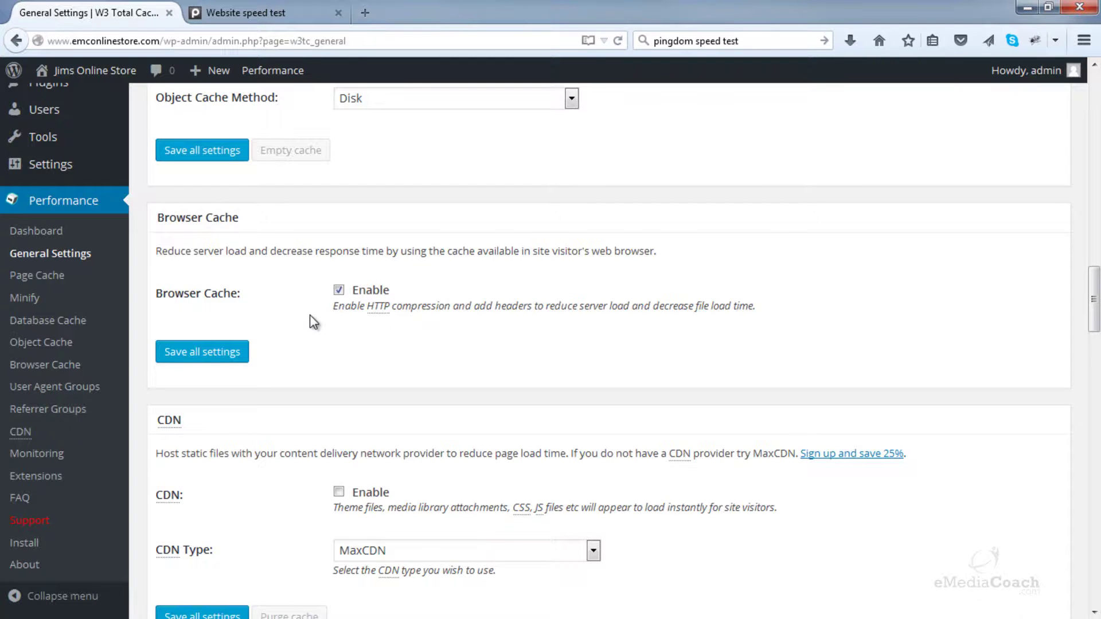
pyautogui.scroll(-3, 310, 318)
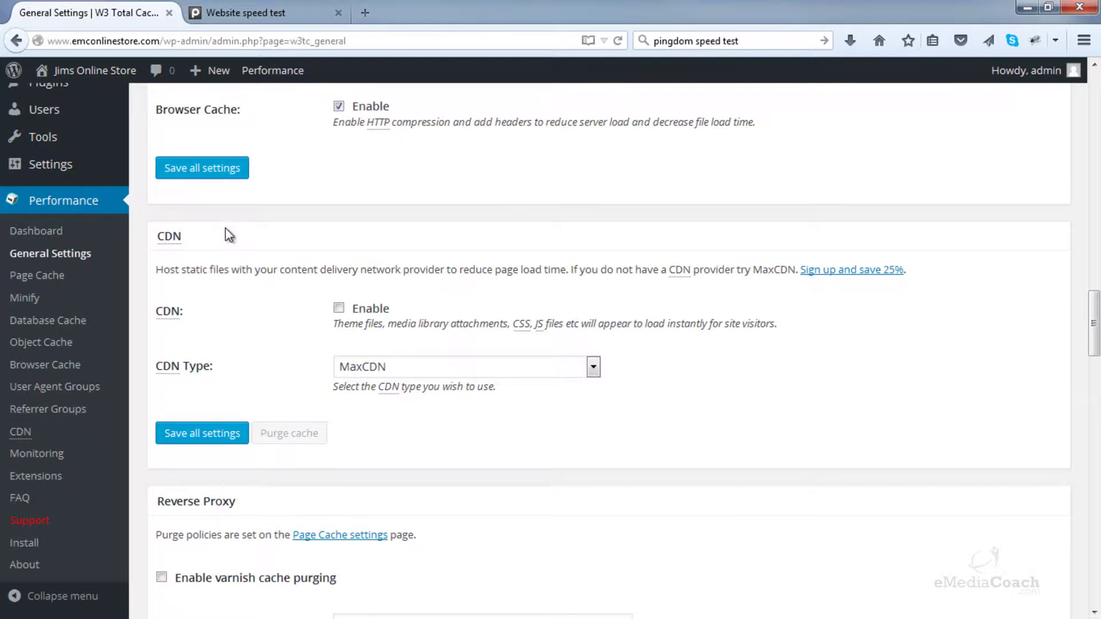
pyautogui.scroll(-10, 239, 310)
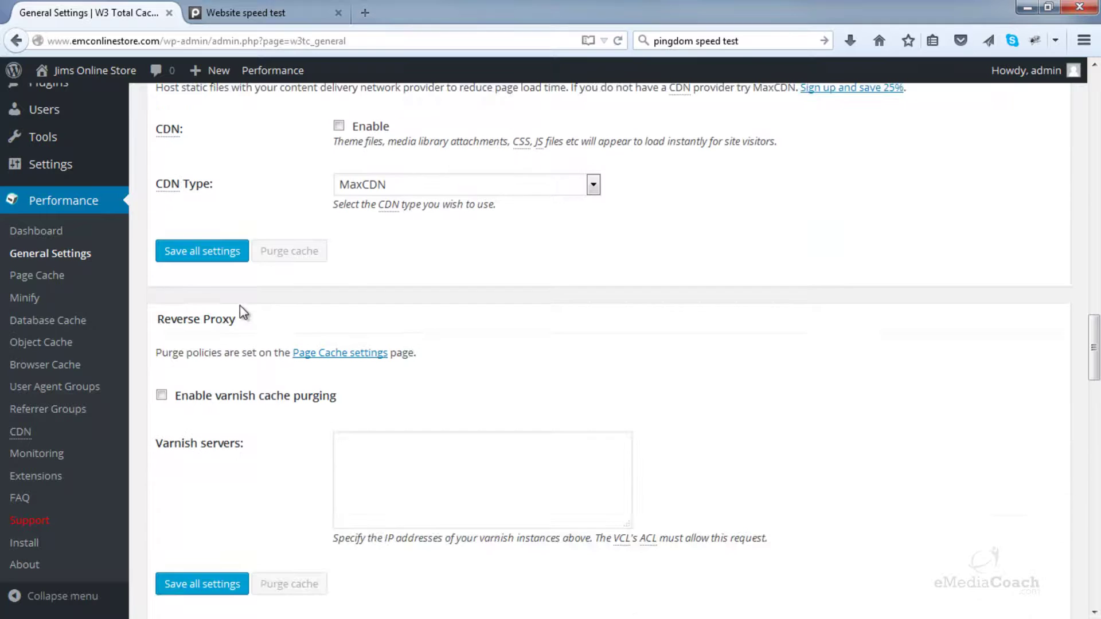
pyautogui.scroll(15, 239, 305)
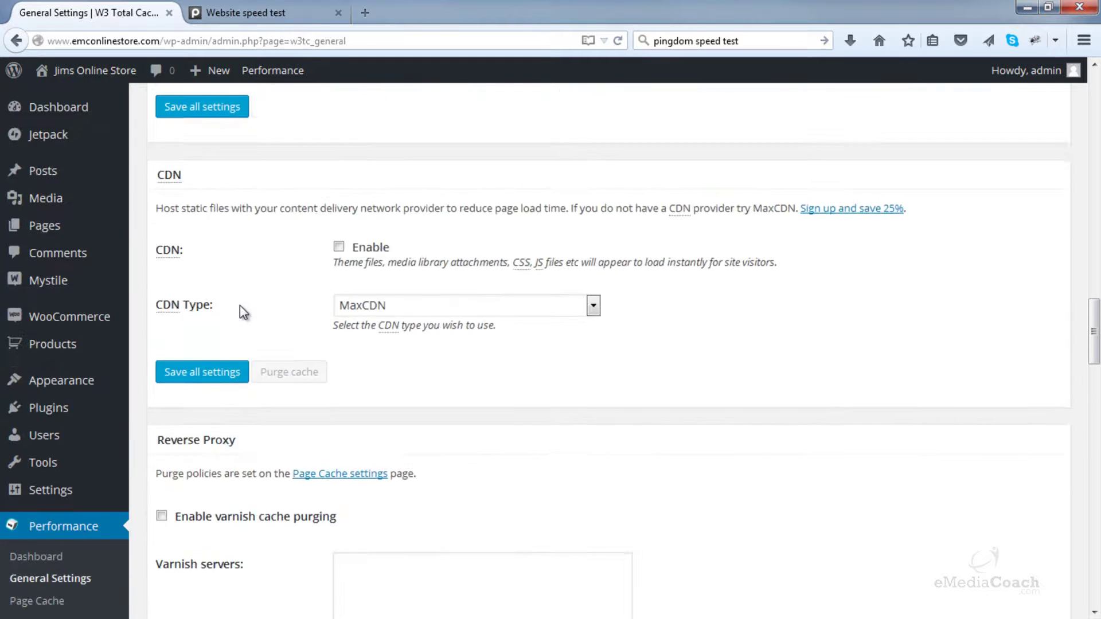
pyautogui.scroll(3, 237, 300)
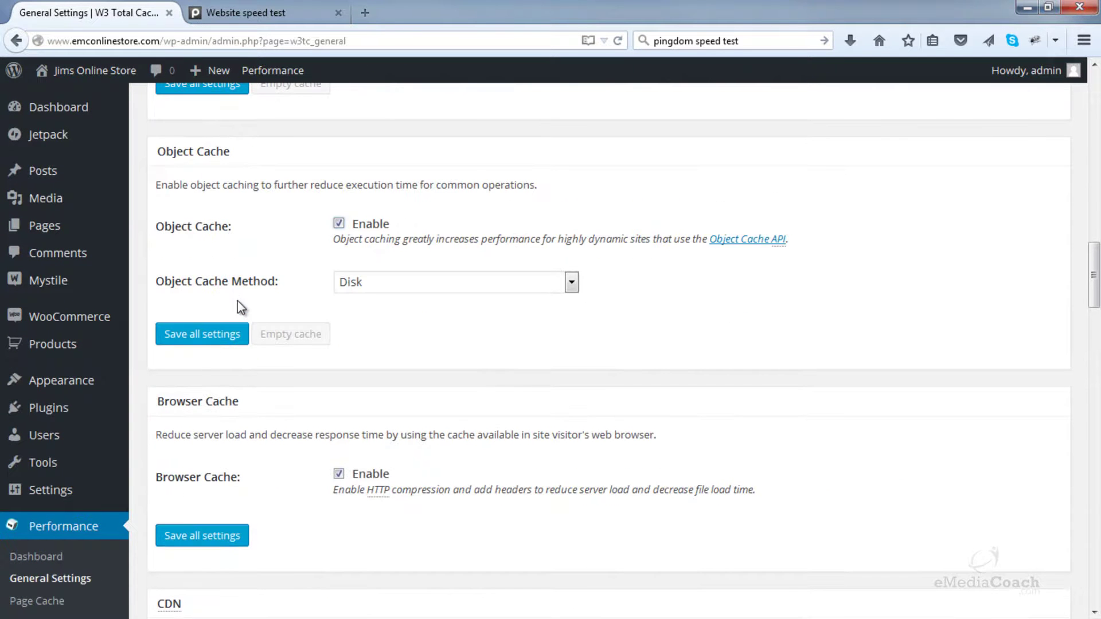
pyautogui.click(210, 337)
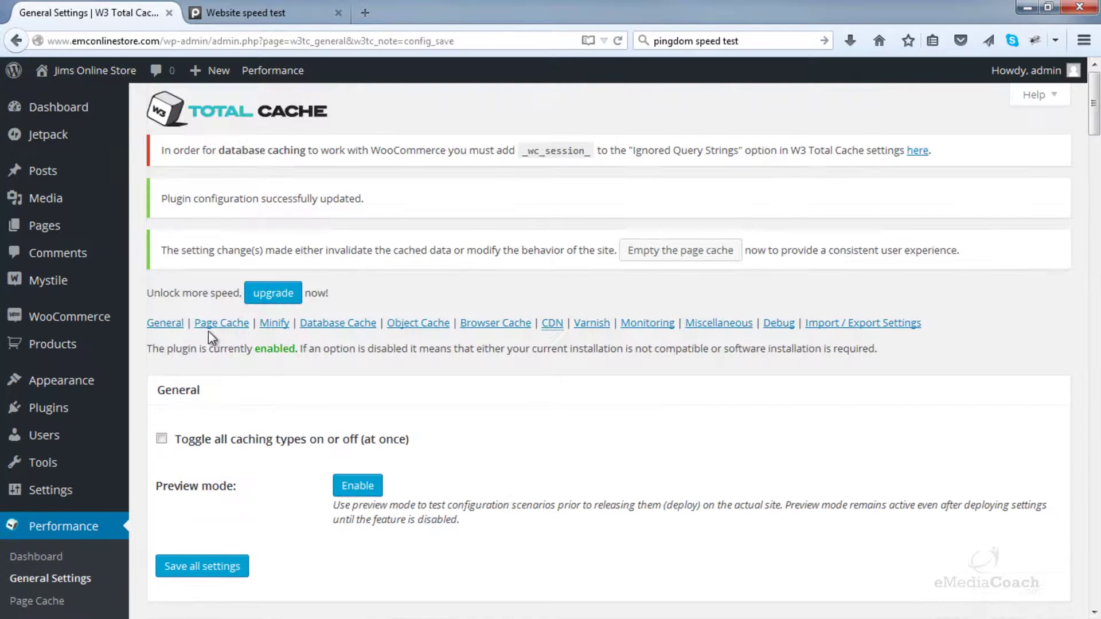
# In Page Cache settings, enable feed caching, SSL request caching, and caching only for the site address.
pyautogui.scroll(-8, 208, 331)
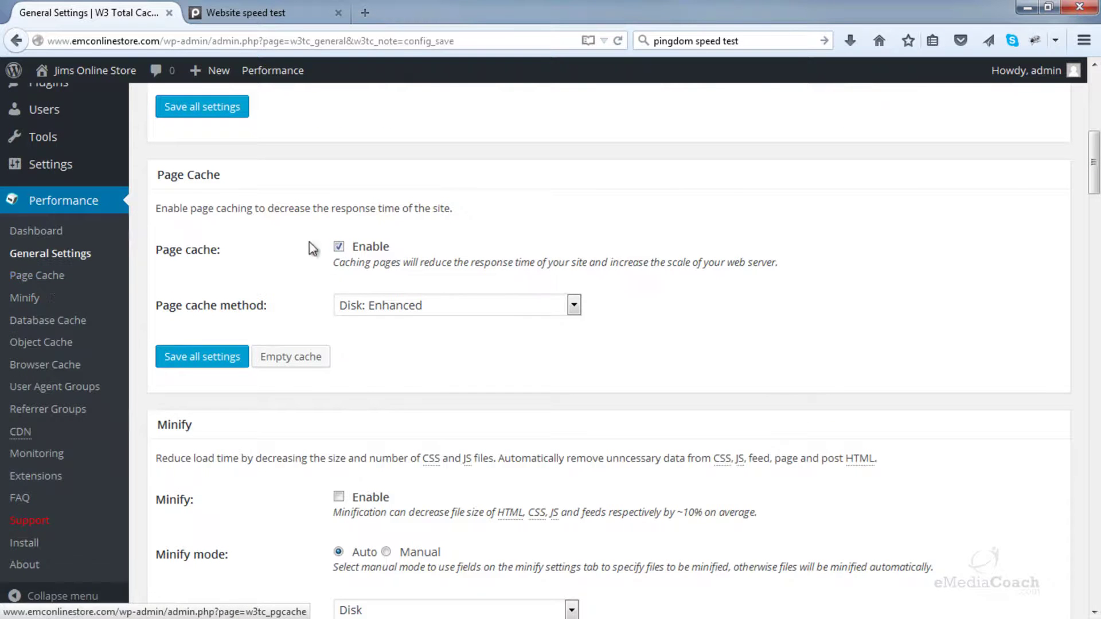
pyautogui.click(58, 277)
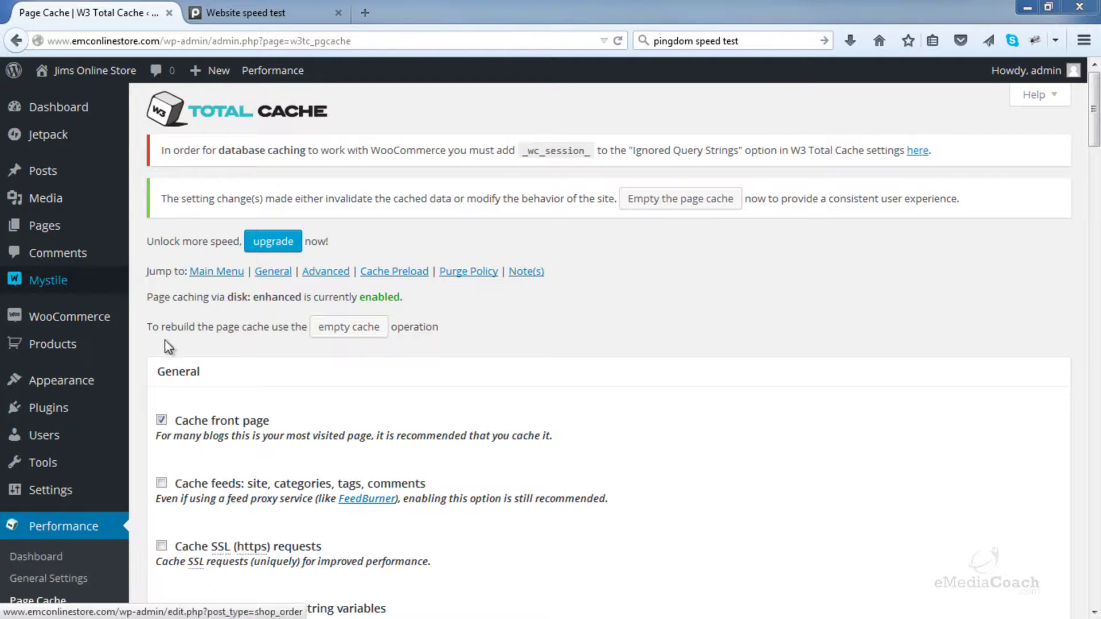
pyautogui.scroll(-5, 261, 378)
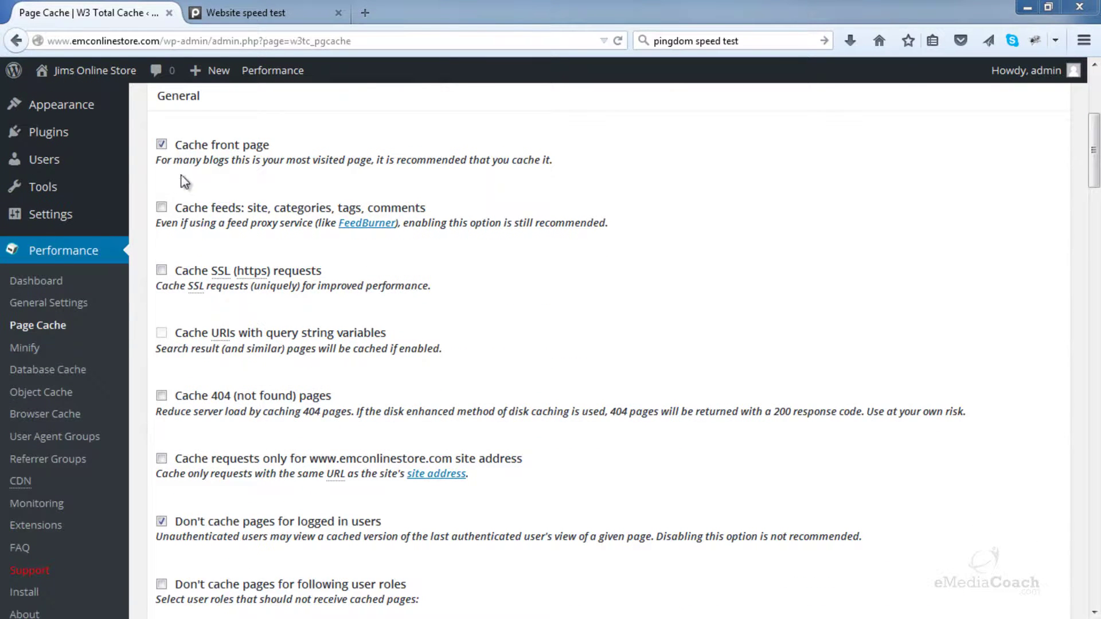
pyautogui.click(162, 208)
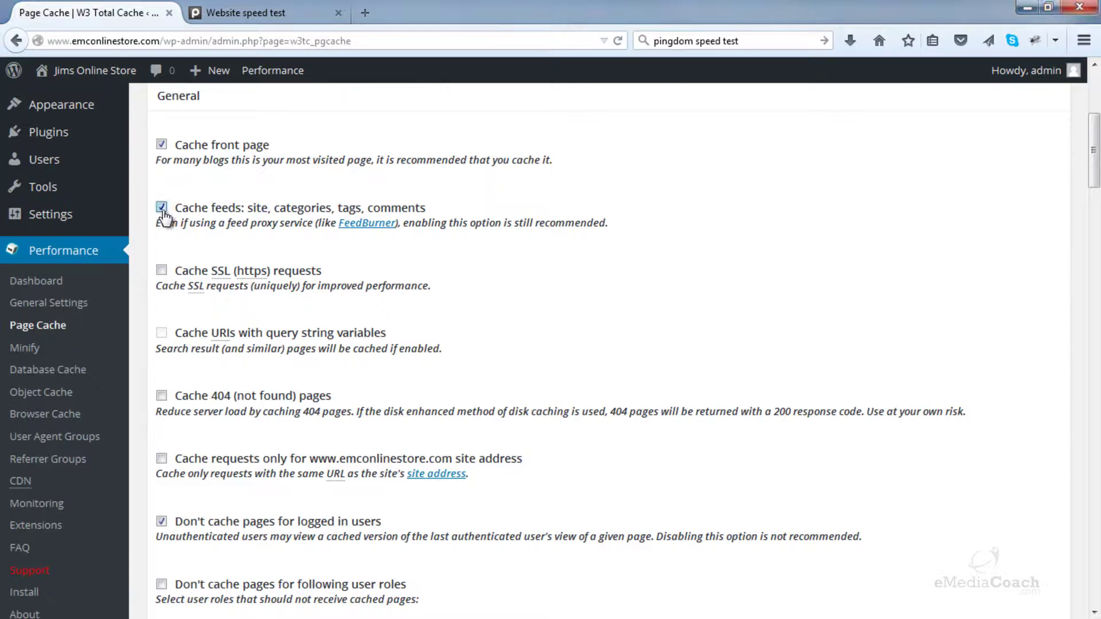
pyautogui.click(162, 270)
pyautogui.scroll(-2, 161, 278)
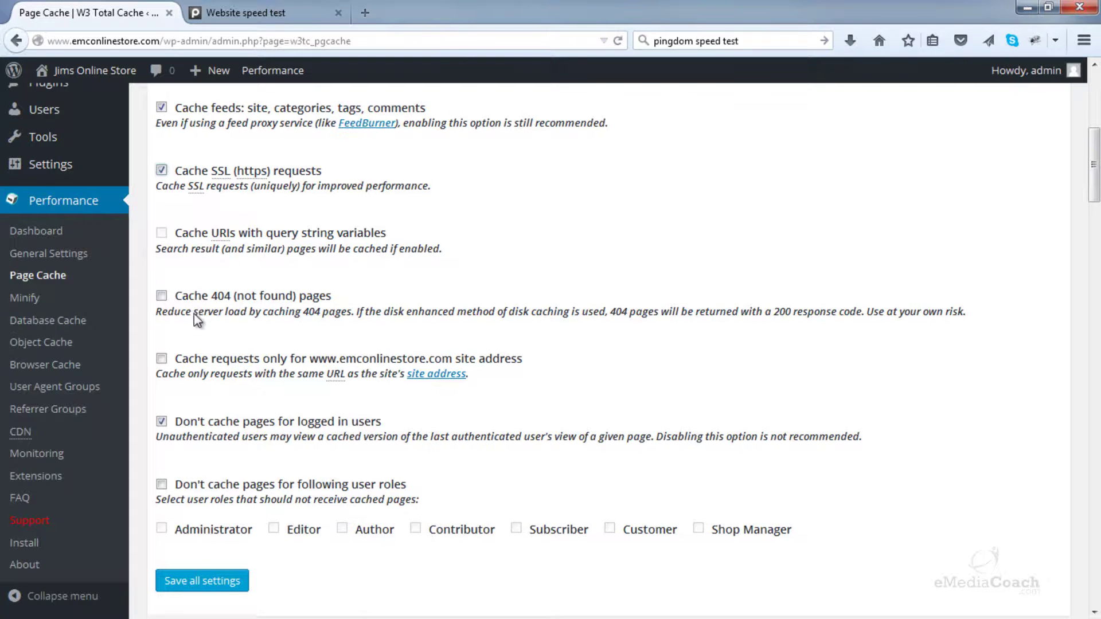
pyautogui.scroll(-2, 194, 314)
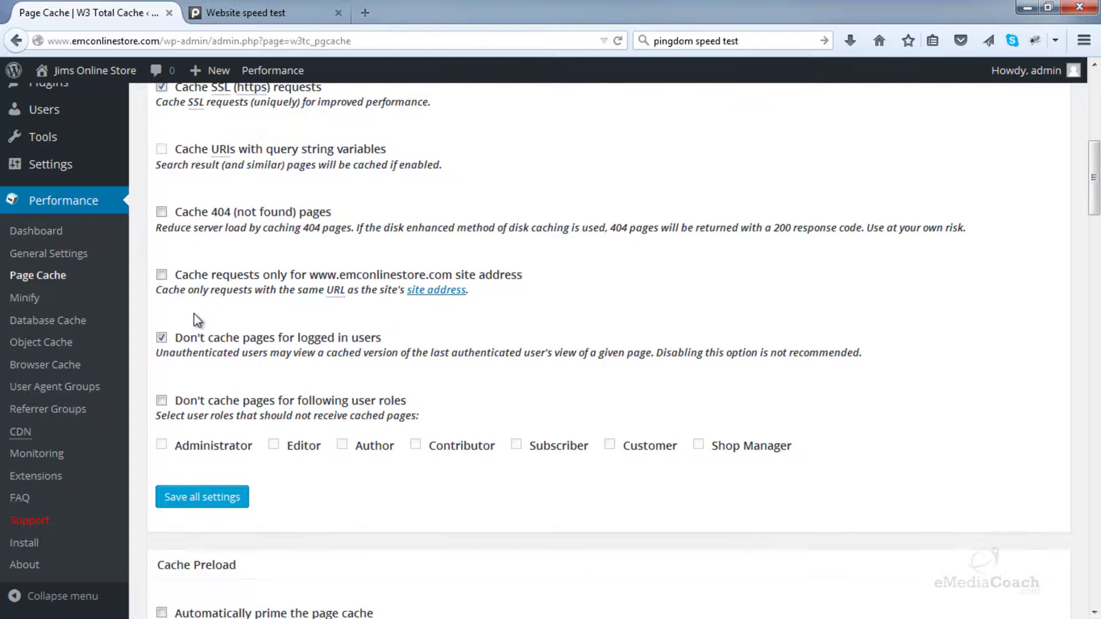
pyautogui.click(161, 277)
# Try excluding the Administrator role from caching, then turn the user-role exclusion back off.
pyautogui.scroll(-2, 161, 282)
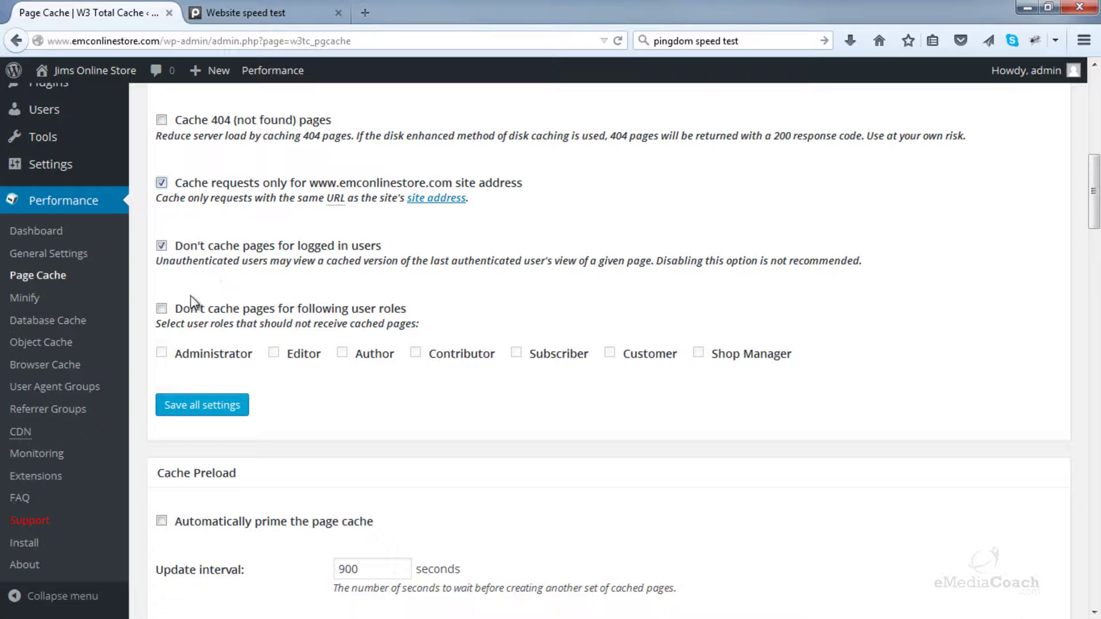
pyautogui.click(162, 309)
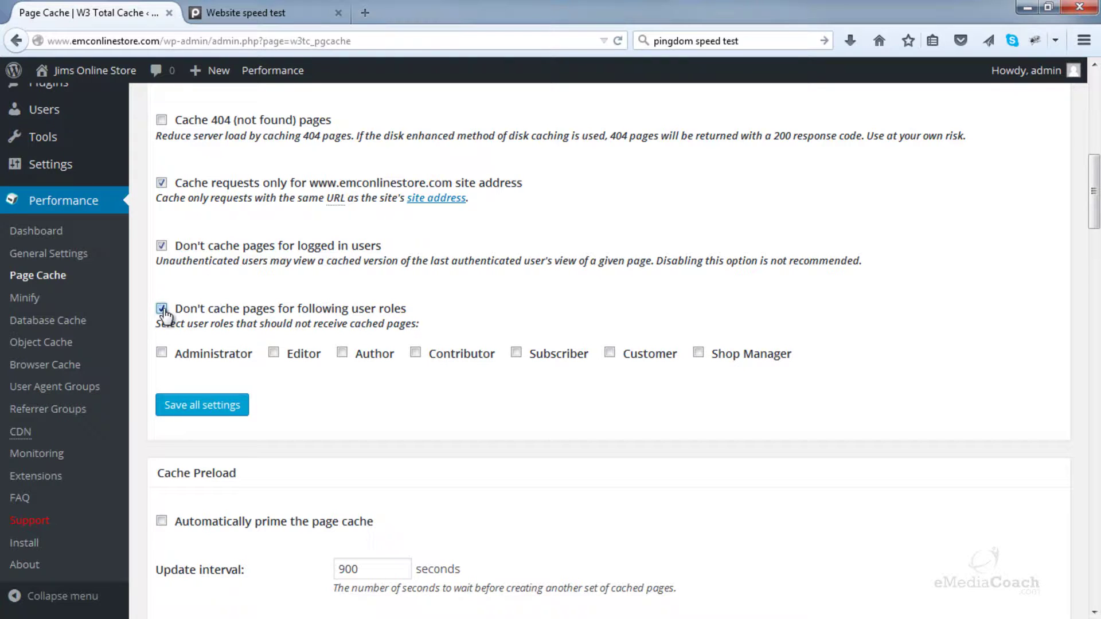
pyautogui.click(162, 353)
pyautogui.click(162, 353)
pyautogui.click(161, 309)
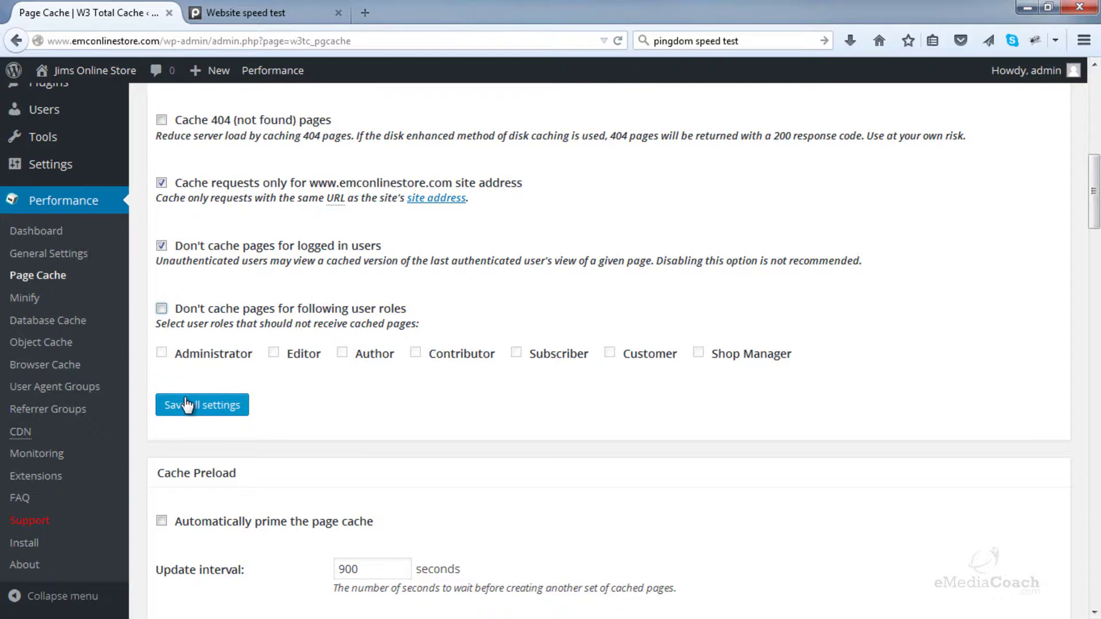
# Turn on automatic page cache priming and post cache preloading on publish events.
pyautogui.scroll(-5, 187, 404)
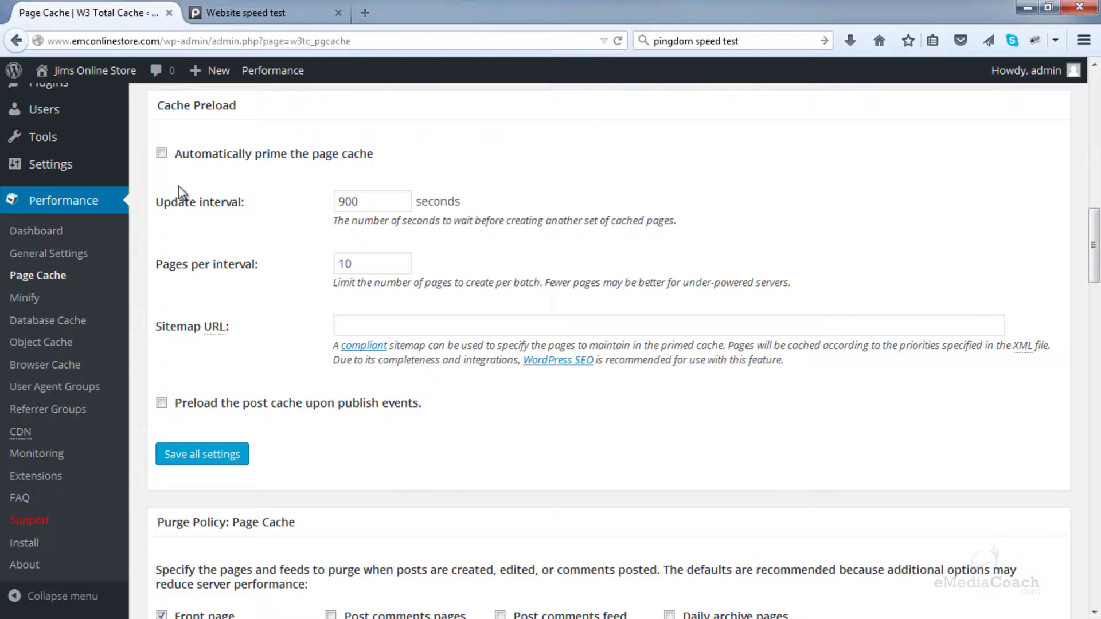
pyautogui.click(161, 153)
pyautogui.click(162, 404)
pyautogui.scroll(-6, 175, 411)
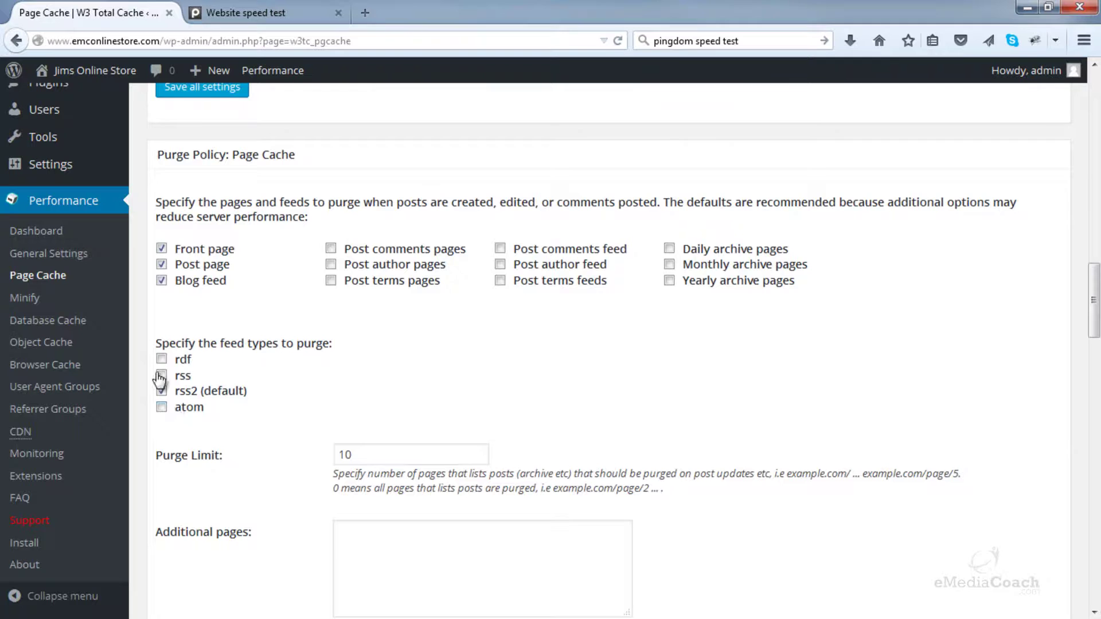
pyautogui.scroll(-3, 255, 324)
pyautogui.scroll(-8, 270, 275)
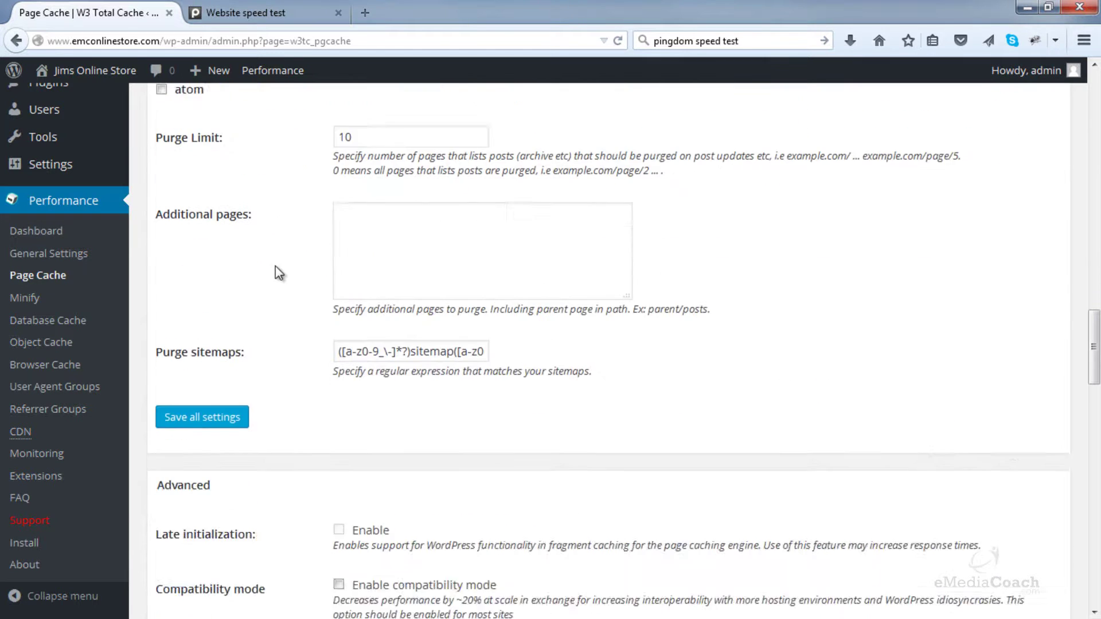
pyautogui.scroll(-10, 253, 206)
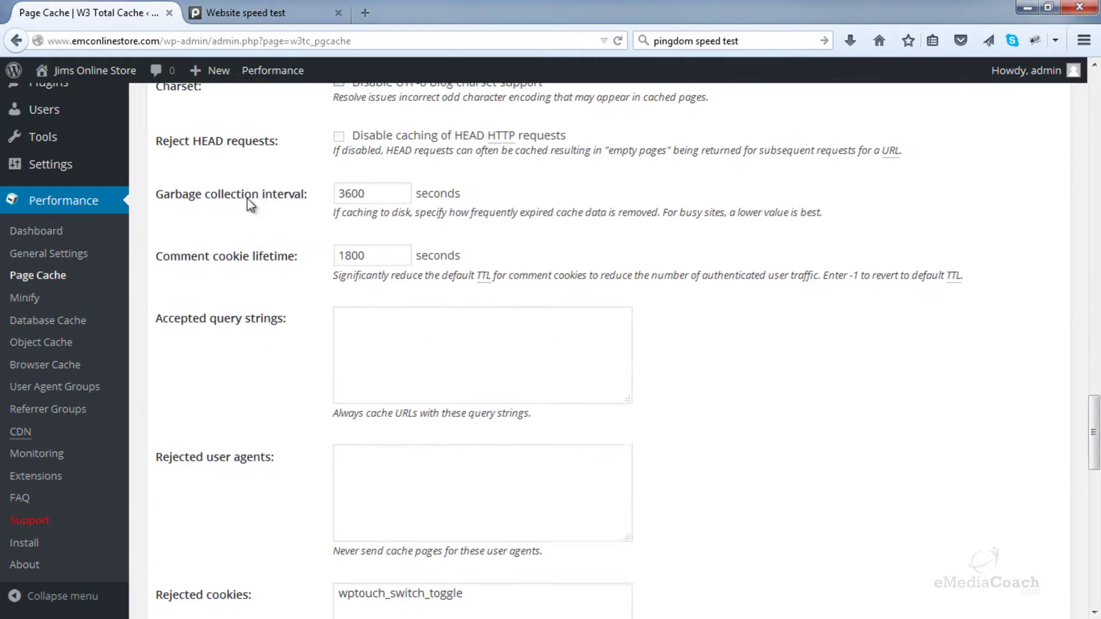
pyautogui.scroll(-8, 251, 205)
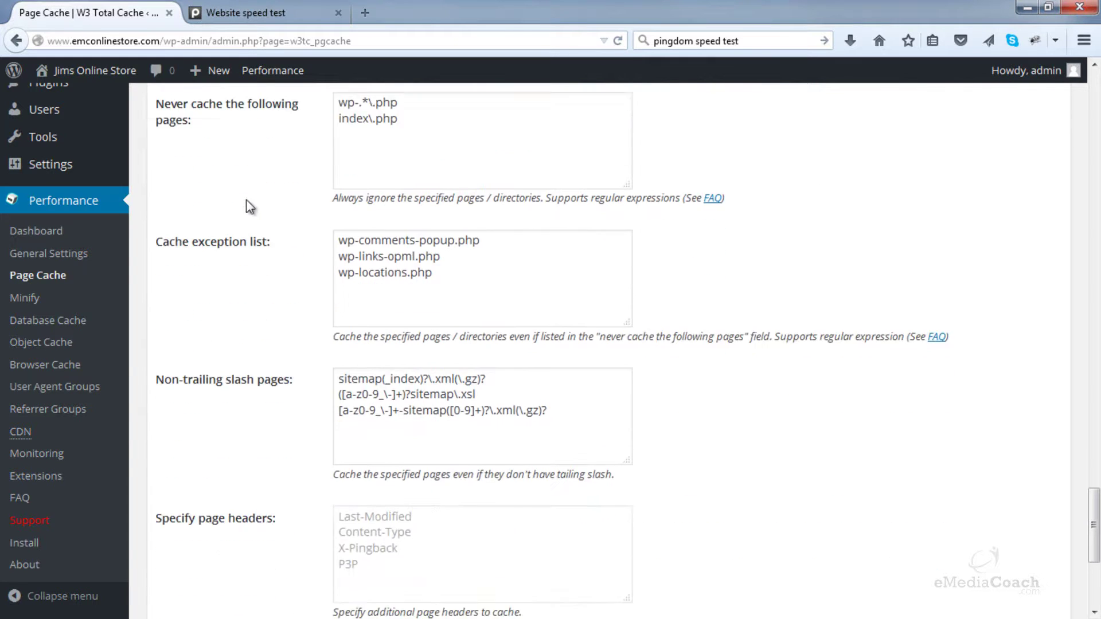
# Save the Page Cache settings and check the confirmation message.
pyautogui.scroll(1, 241, 203)
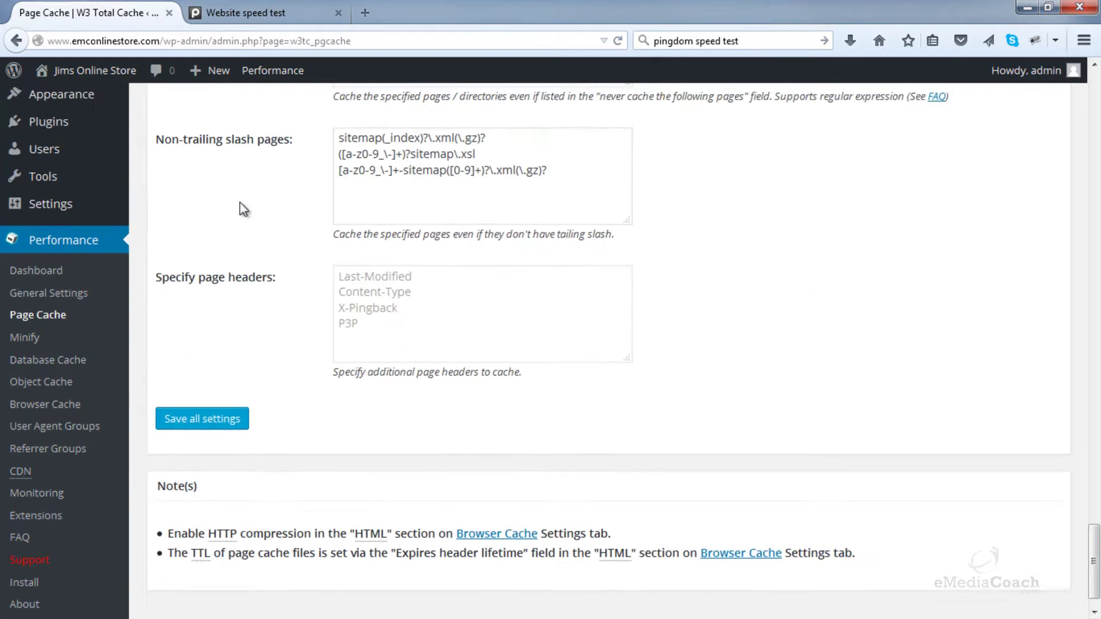
pyautogui.scroll(18, 215, 325)
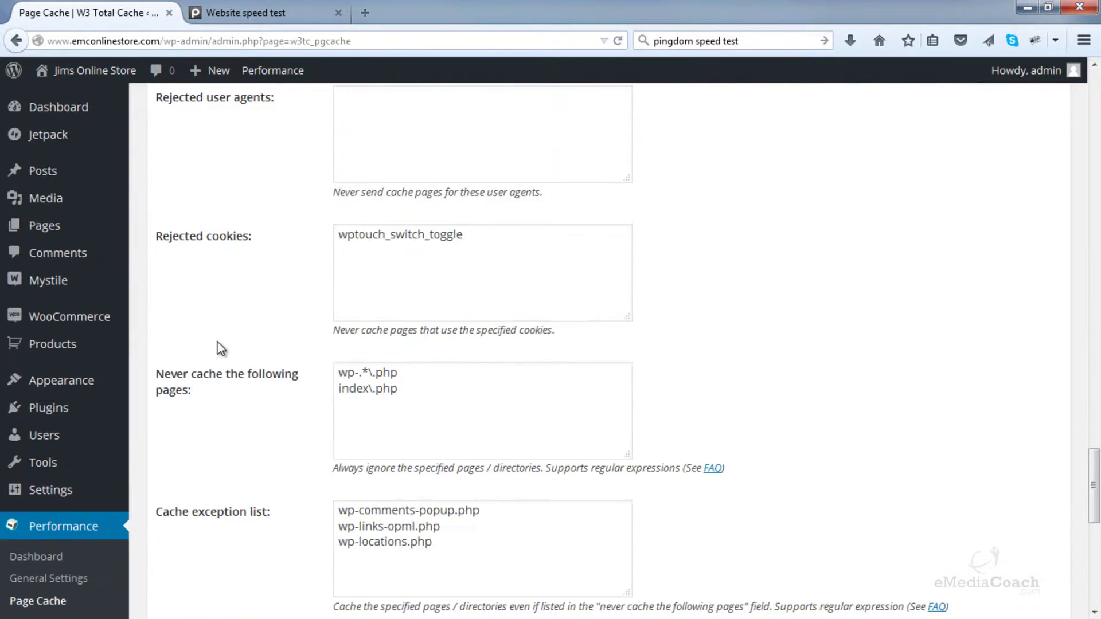
pyautogui.scroll(15, 233, 337)
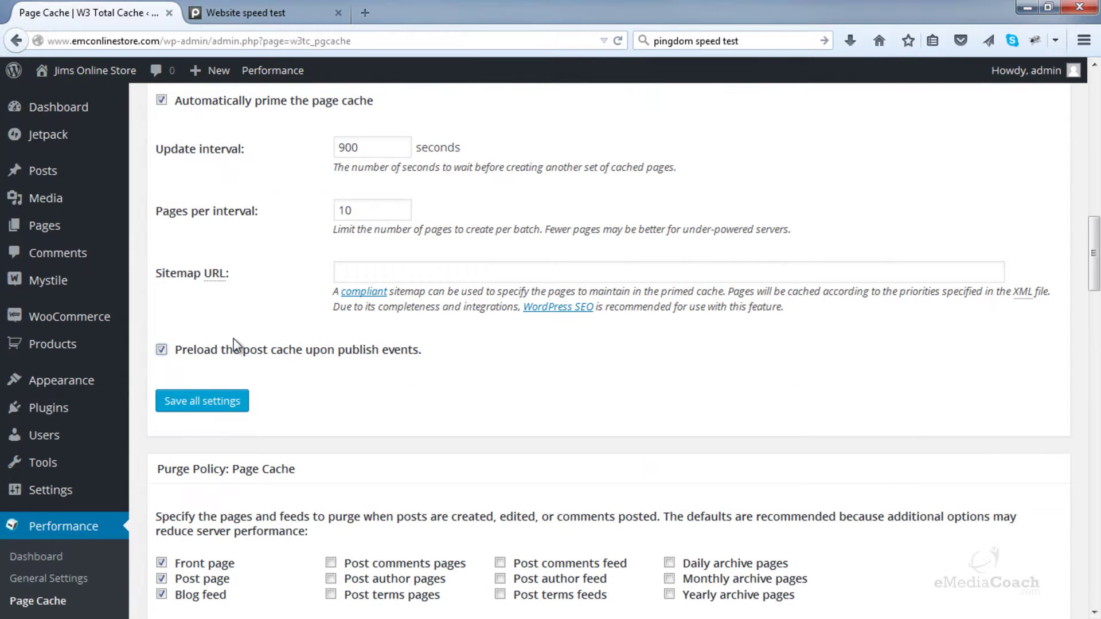
pyautogui.click(215, 399)
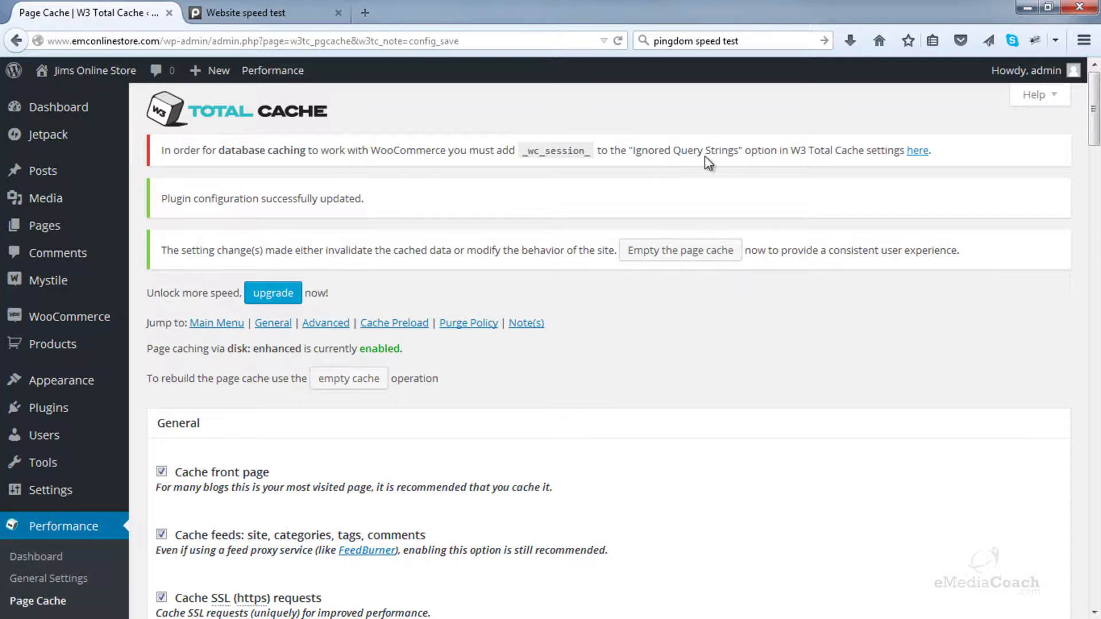
pyautogui.scroll(-2, 344, 264)
pyautogui.scroll(1, 673, 191)
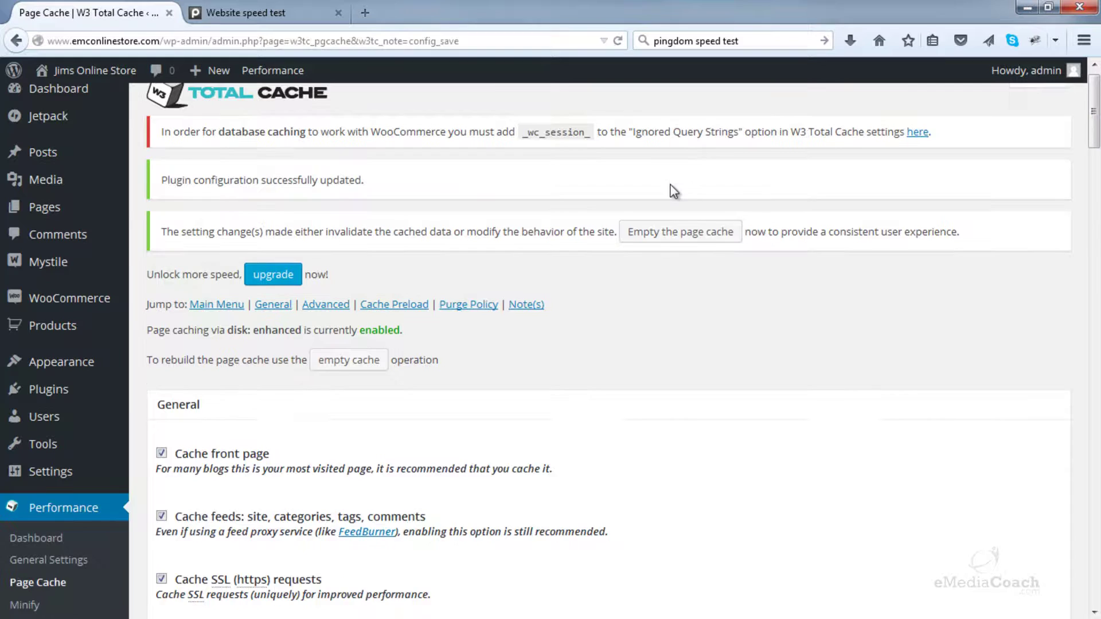
pyautogui.scroll(-3, 597, 205)
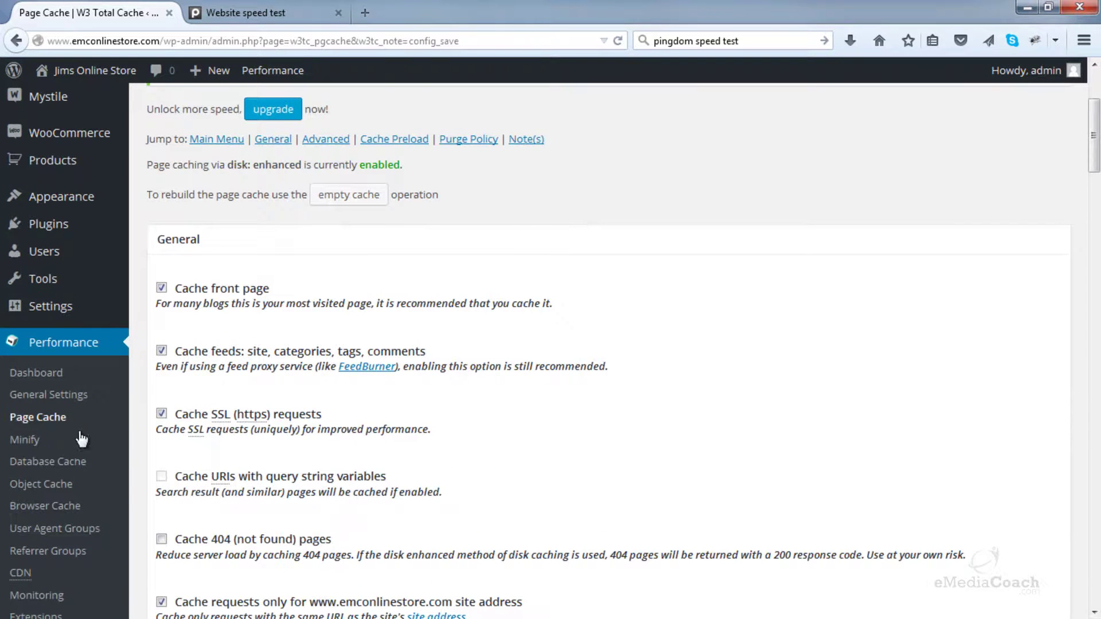
# Open the Minify settings page and scroll down to the HTML & XML section.
pyautogui.click(41, 442)
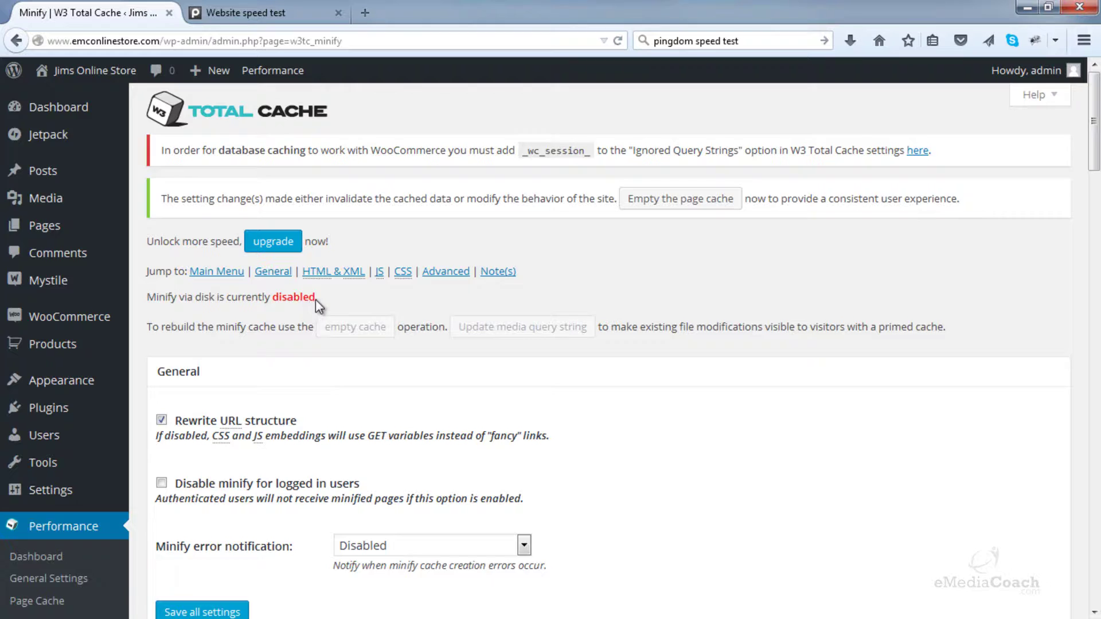
pyautogui.scroll(-3, 317, 308)
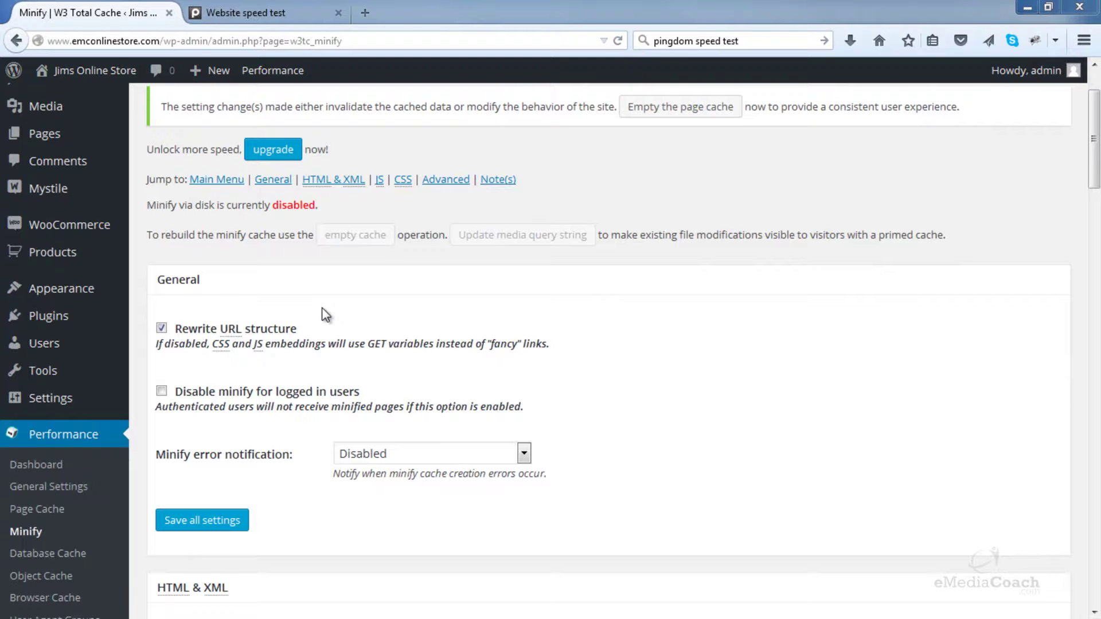
pyautogui.scroll(-3, 325, 315)
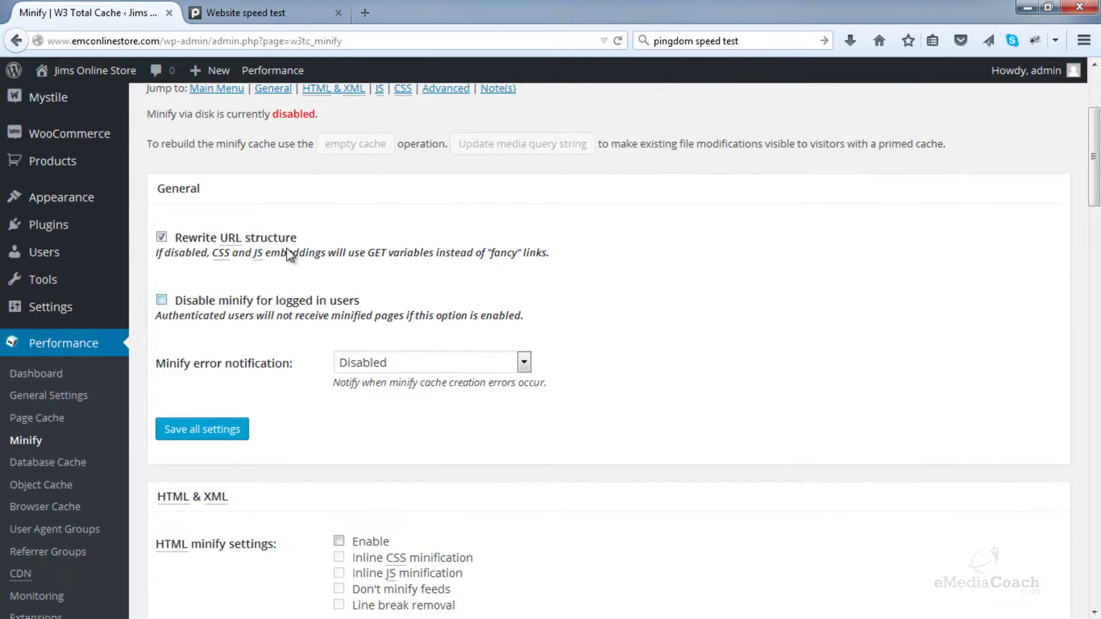
pyautogui.scroll(-3, 258, 250)
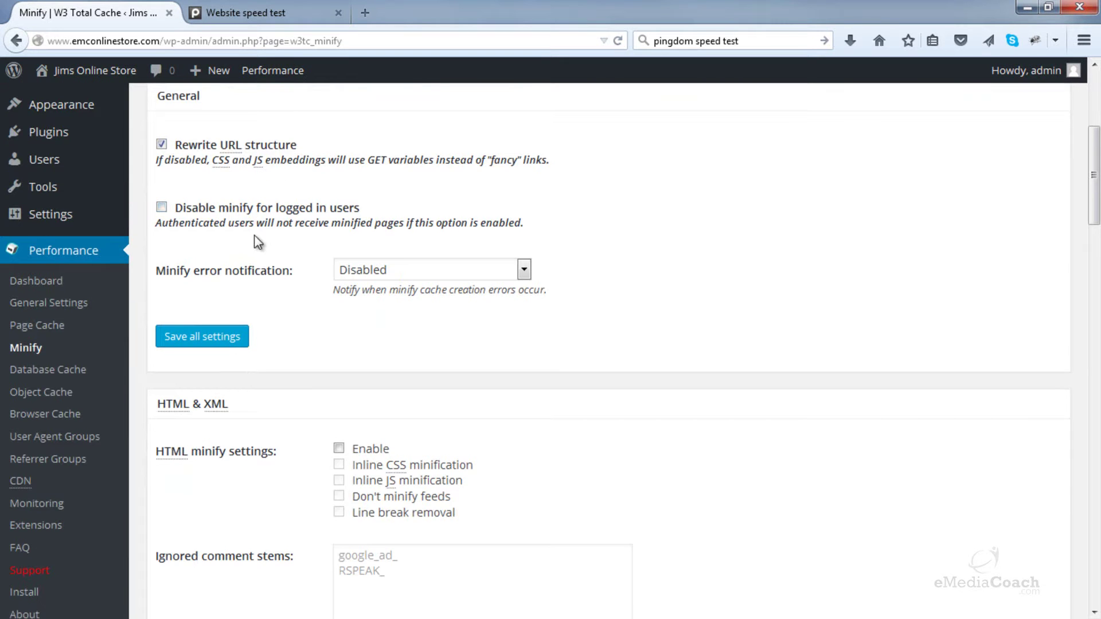
pyautogui.scroll(-6, 256, 240)
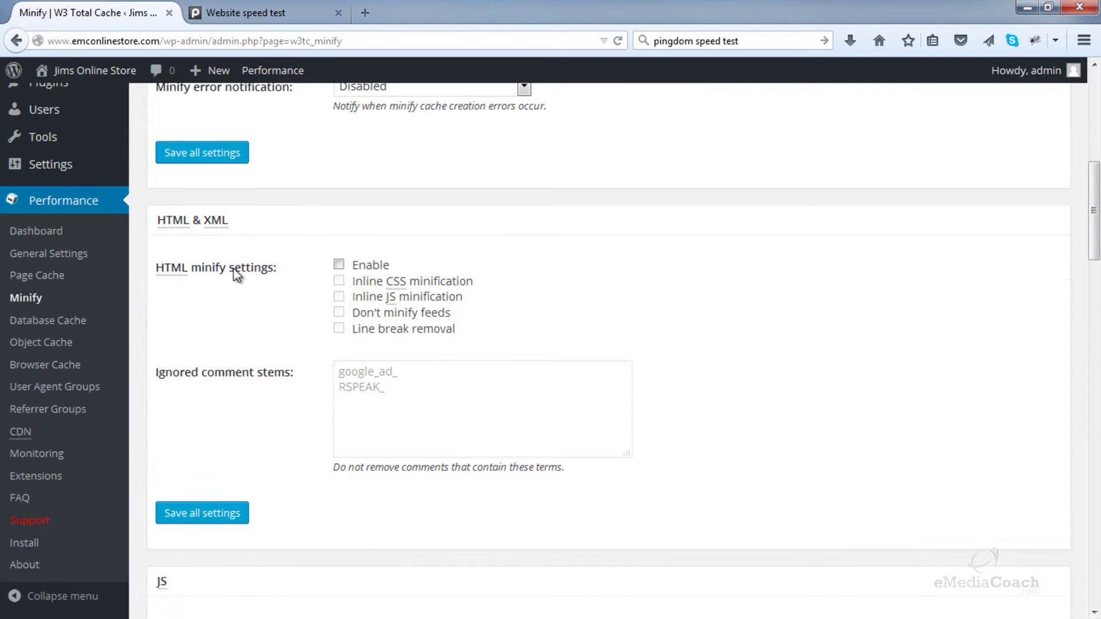
pyautogui.click(339, 266)
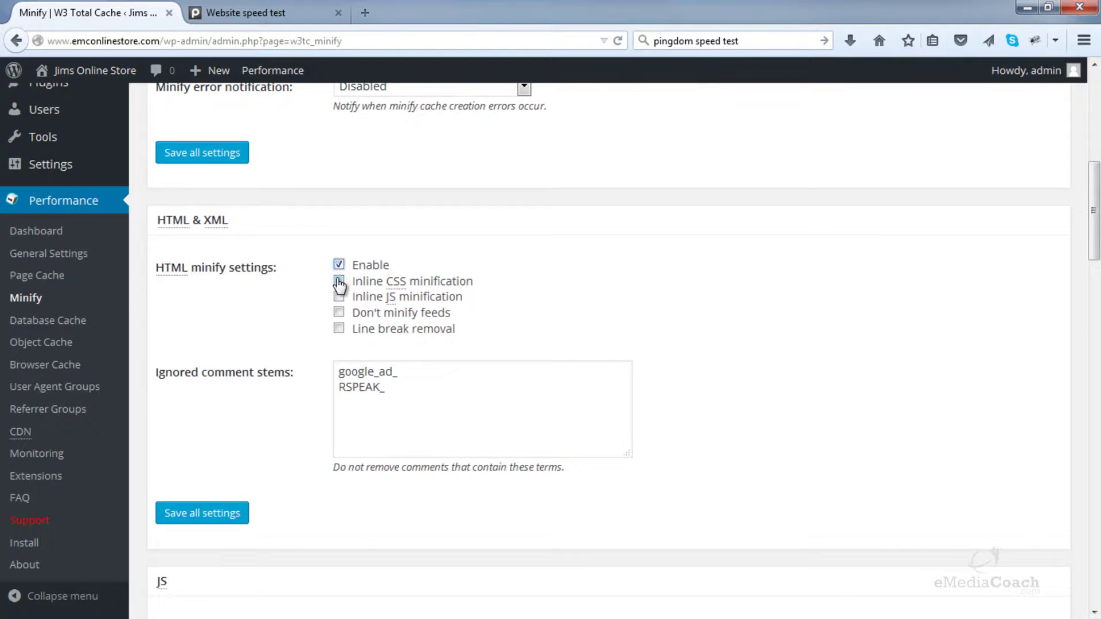
pyautogui.click(339, 280)
pyautogui.click(339, 297)
pyautogui.scroll(-3, 472, 300)
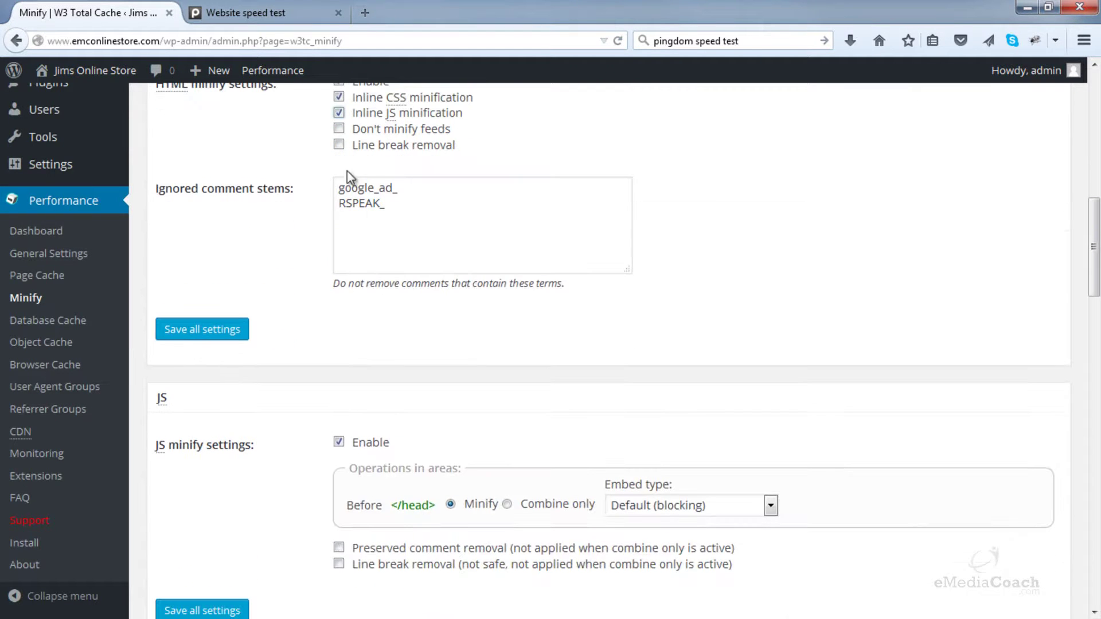
pyautogui.click(339, 145)
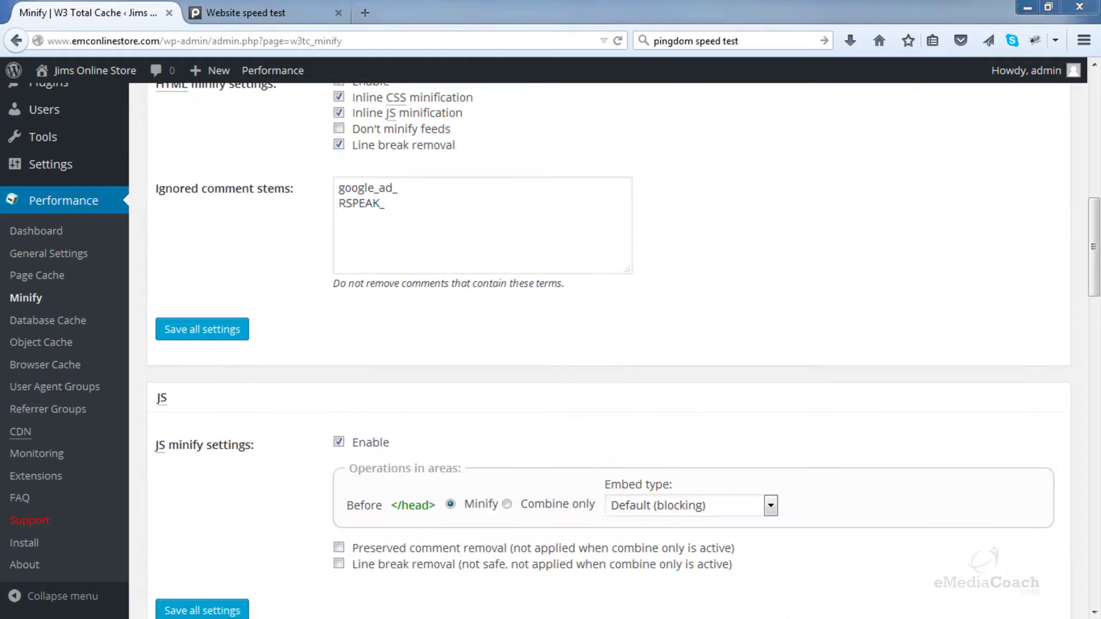
pyautogui.click(522, 253)
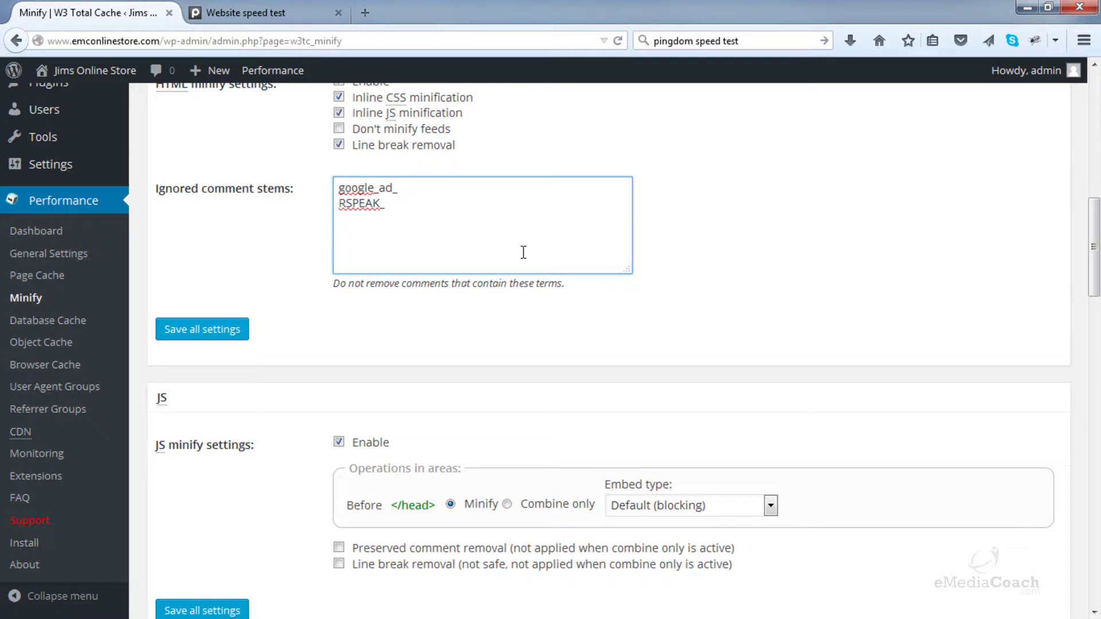
pyautogui.write('mfunc')
pyautogui.scroll(-3, 307, 297)
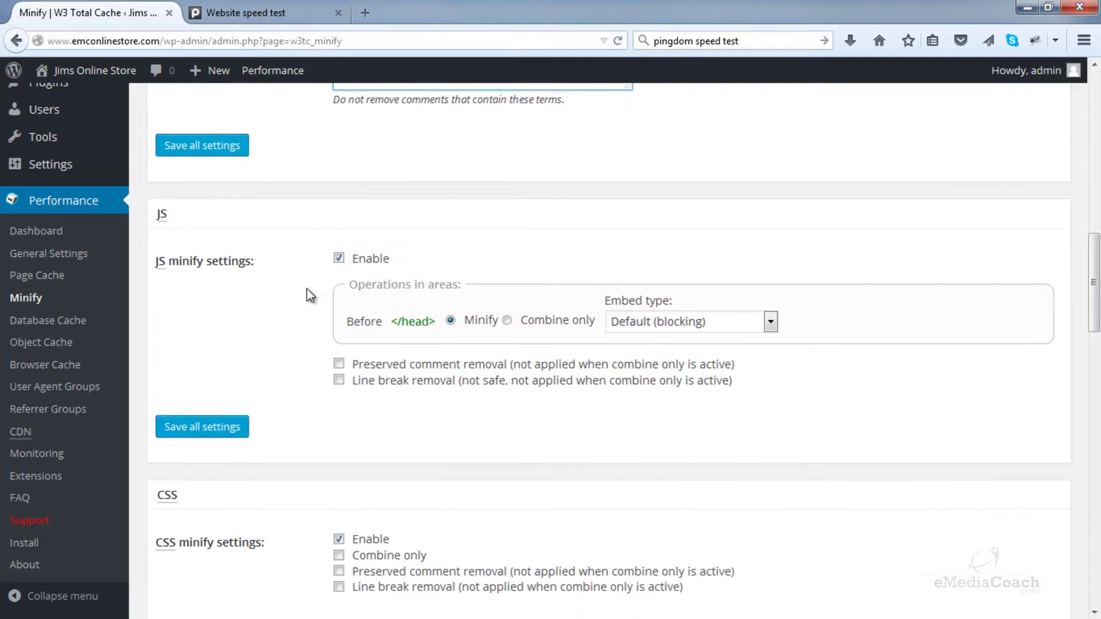
pyautogui.scroll(-4, 308, 294)
pyautogui.scroll(-2, 309, 293)
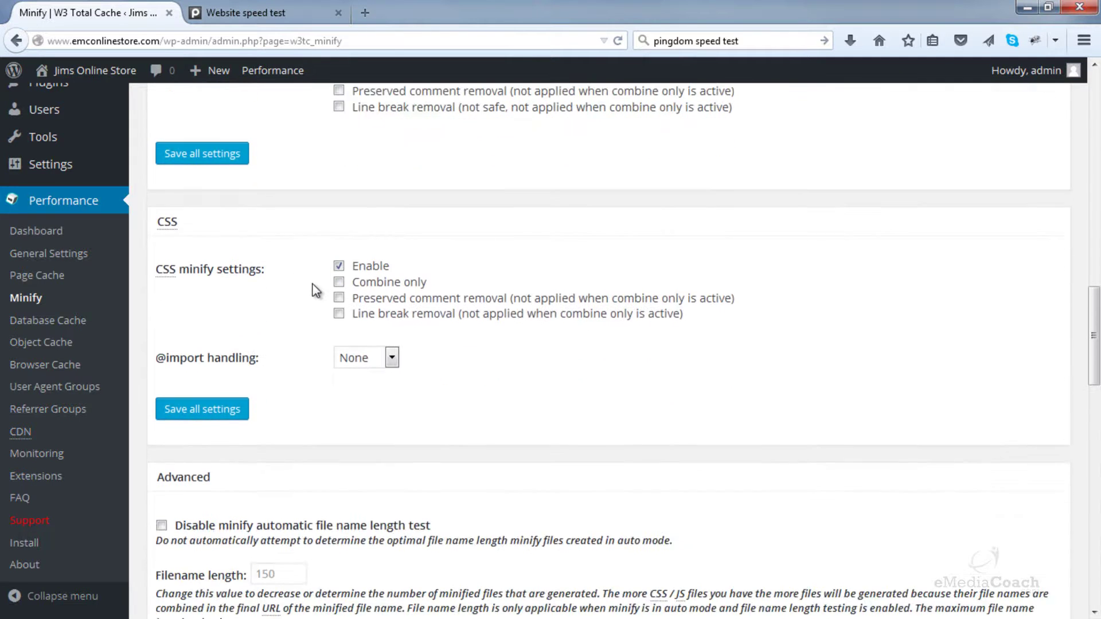
pyautogui.scroll(-8, 296, 321)
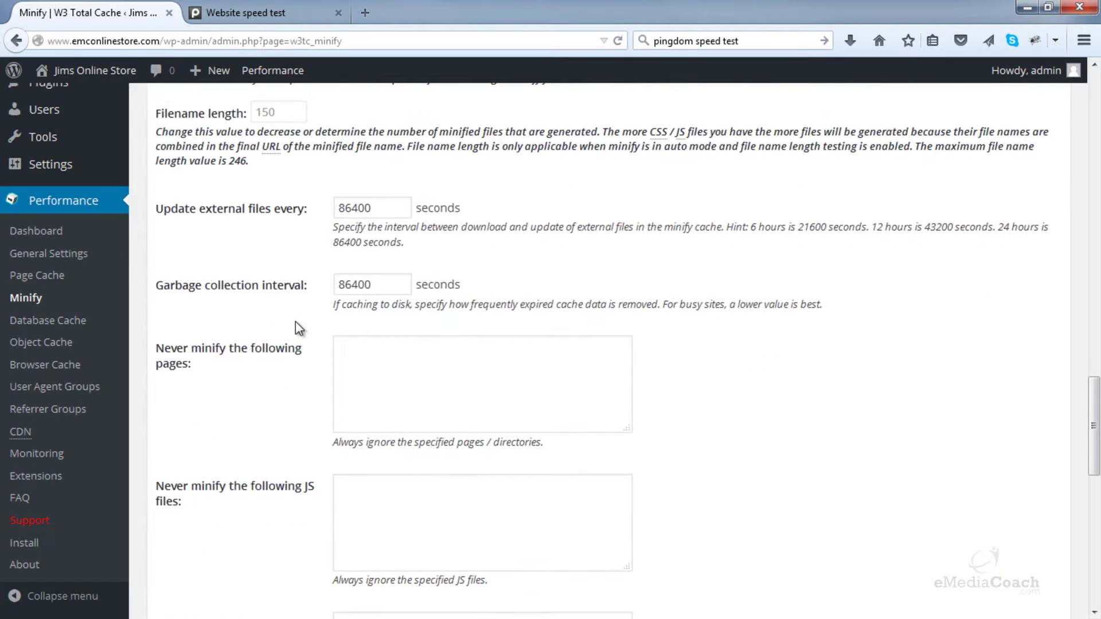
pyautogui.scroll(2, 295, 321)
pyautogui.scroll(-8, 287, 321)
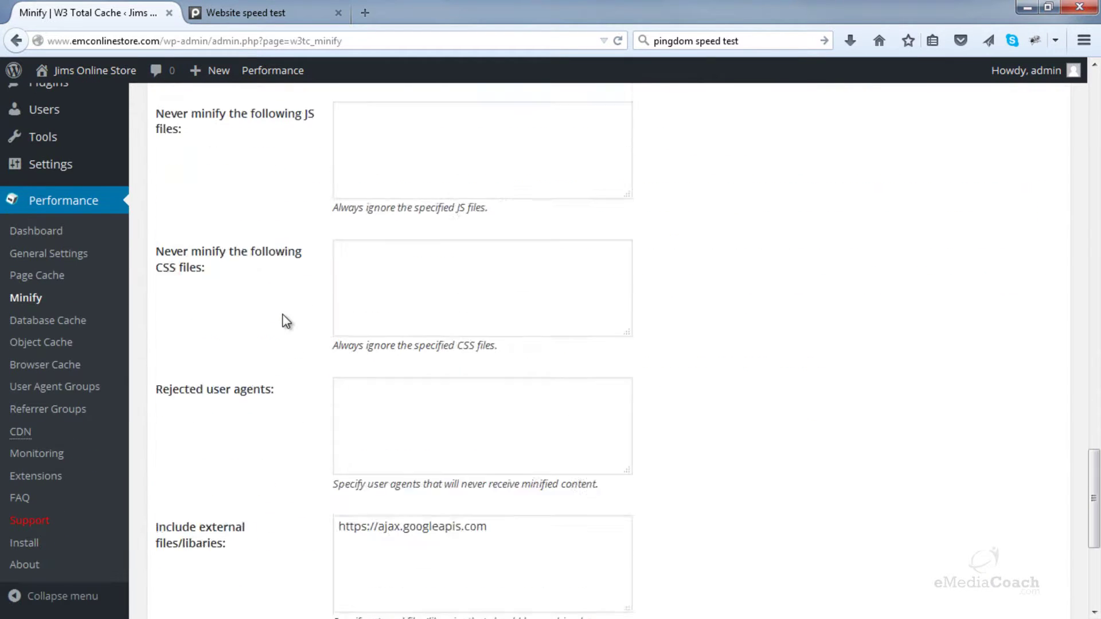
pyautogui.scroll(-5, 286, 321)
pyautogui.scroll(9, 261, 361)
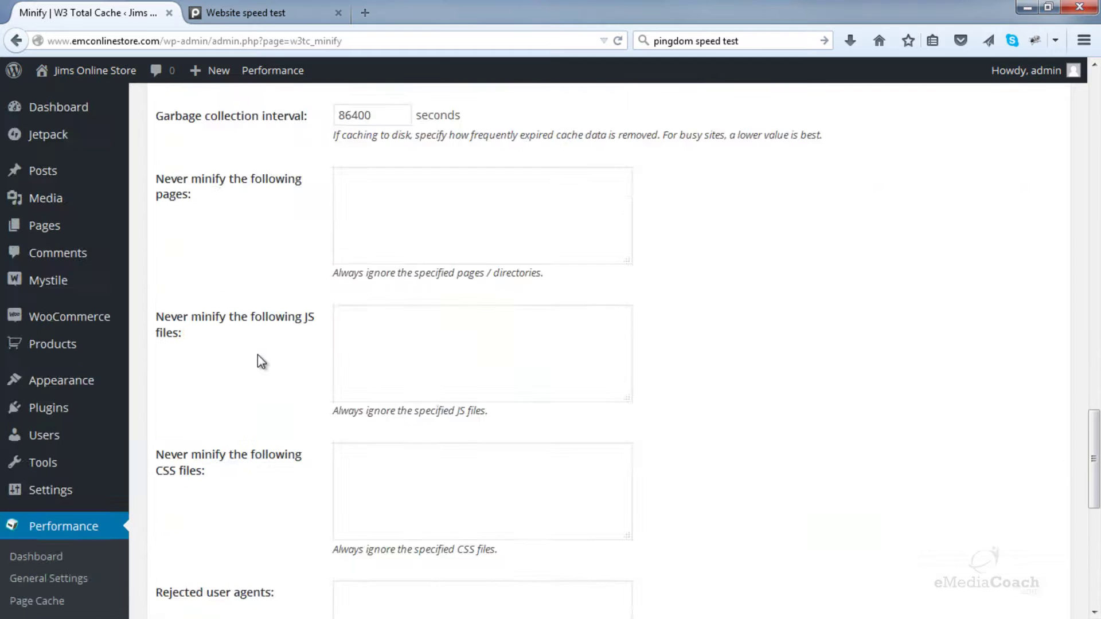
pyautogui.scroll(14, 257, 355)
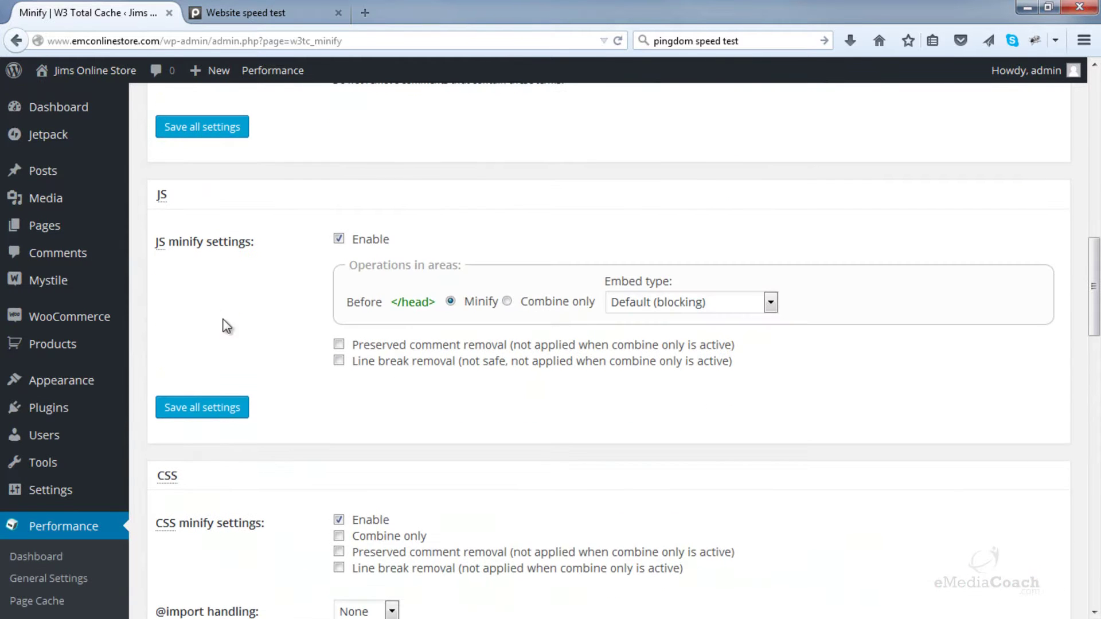
# Save the Minify settings, then check the Minify status in General Settings in a separate tab and close it.
pyautogui.click(219, 406)
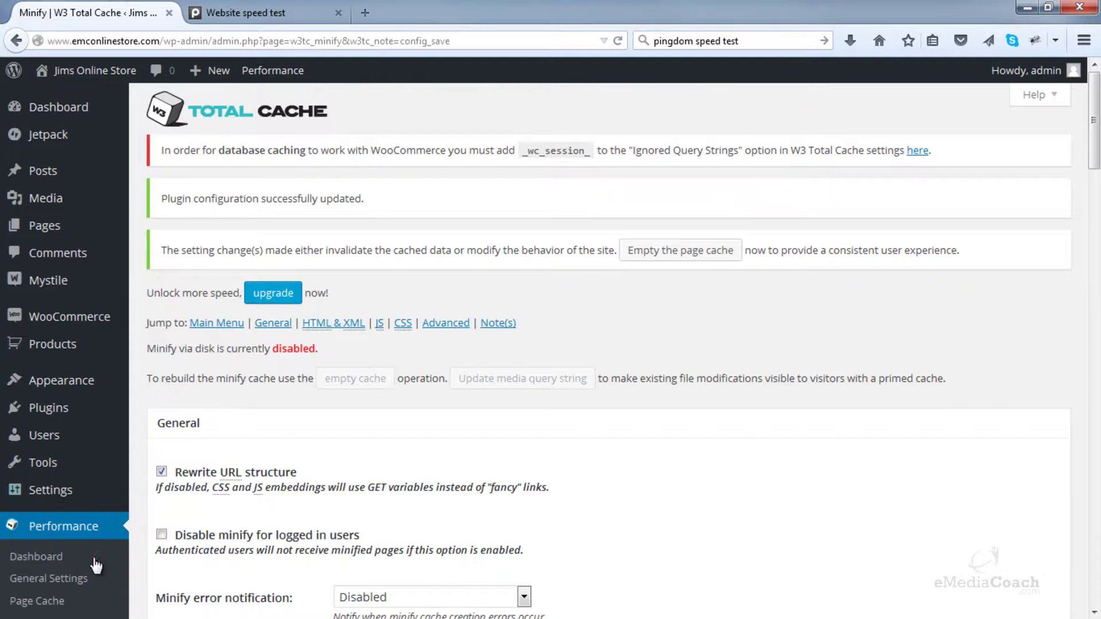
pyautogui.rightClick(82, 579)
pyautogui.click(206, 355)
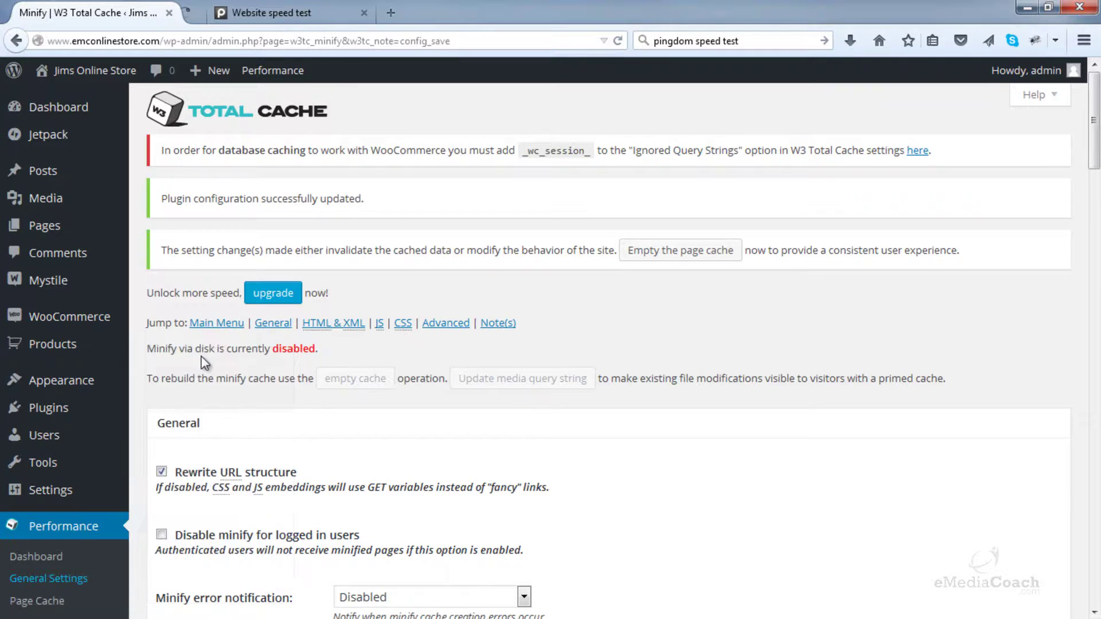
pyautogui.click(251, 13)
pyautogui.scroll(-8, 294, 318)
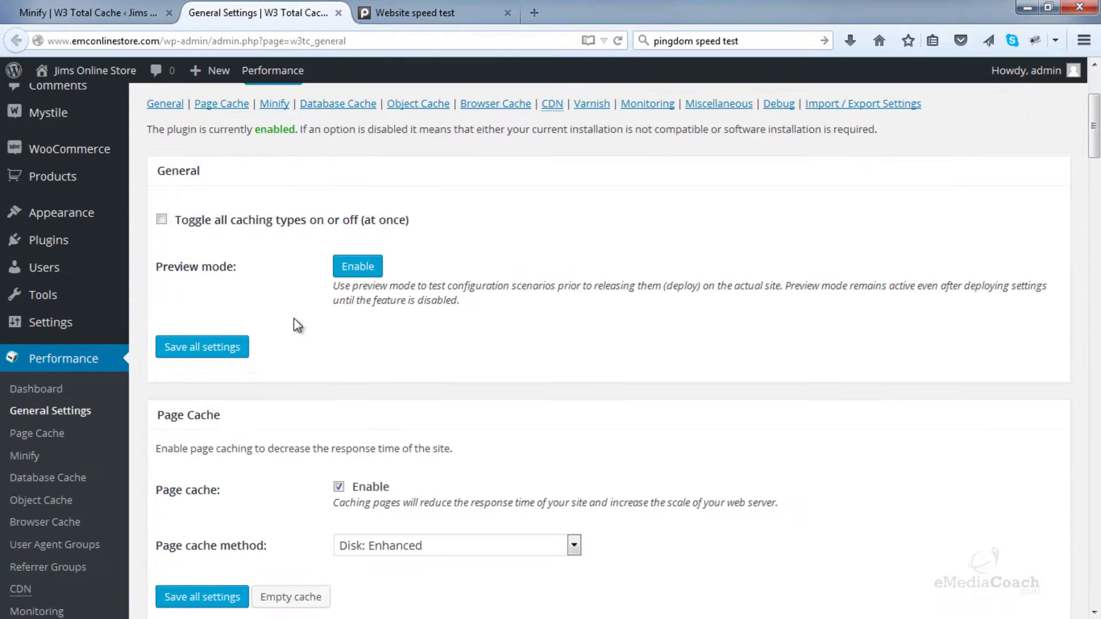
pyautogui.scroll(-3, 294, 319)
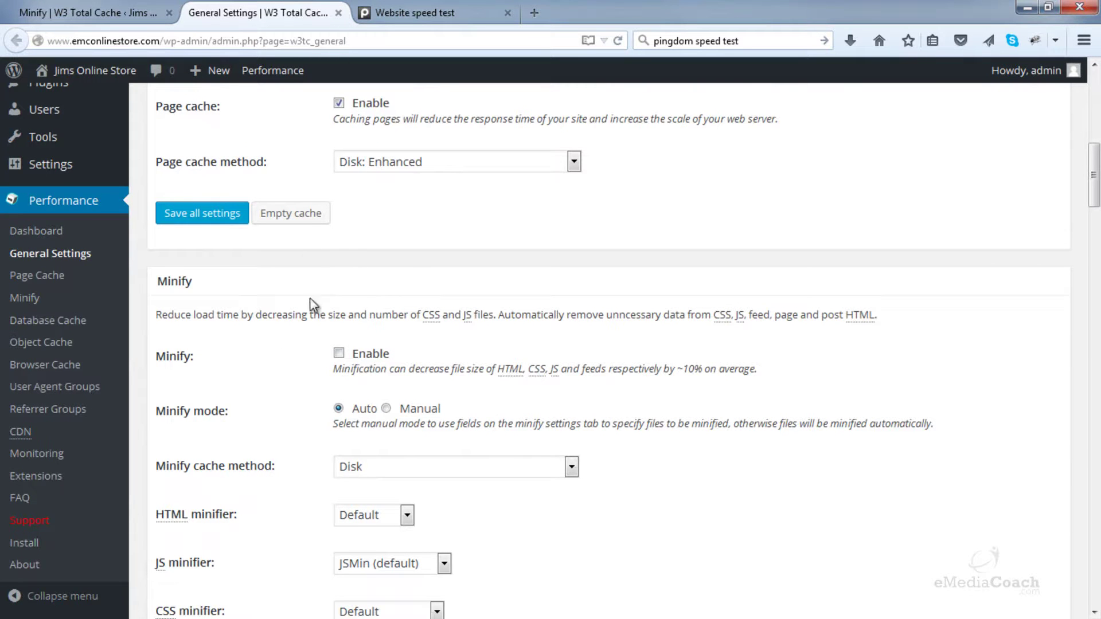
pyautogui.click(339, 12)
pyautogui.scroll(-3, 240, 183)
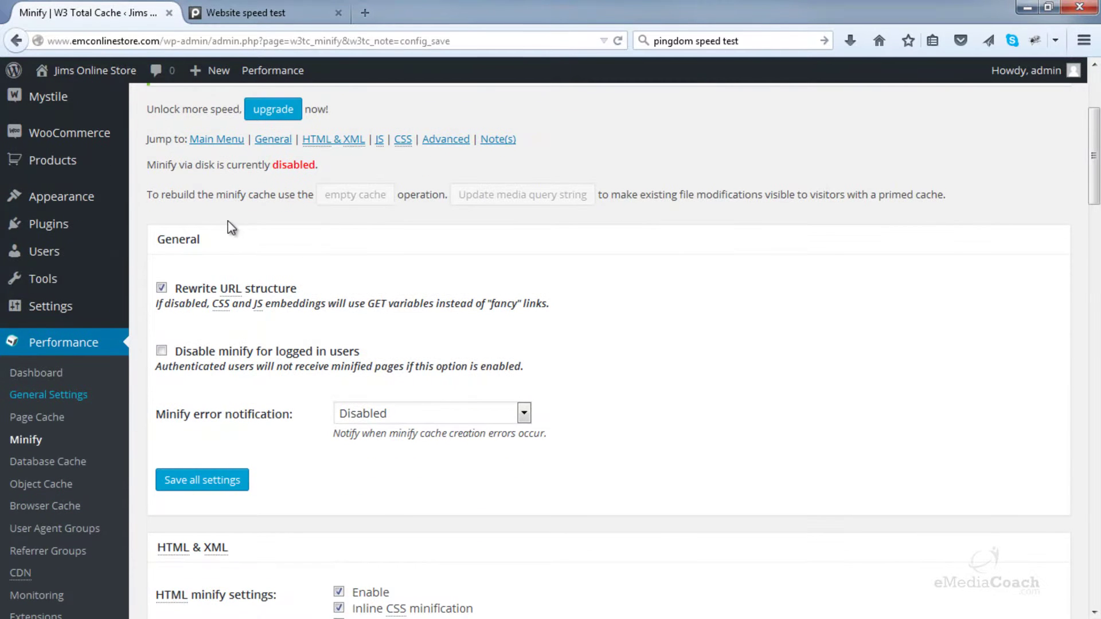
# Go to Database Cache settings and place the cursor at the end of the Ignored query stems list.
pyautogui.click(34, 466)
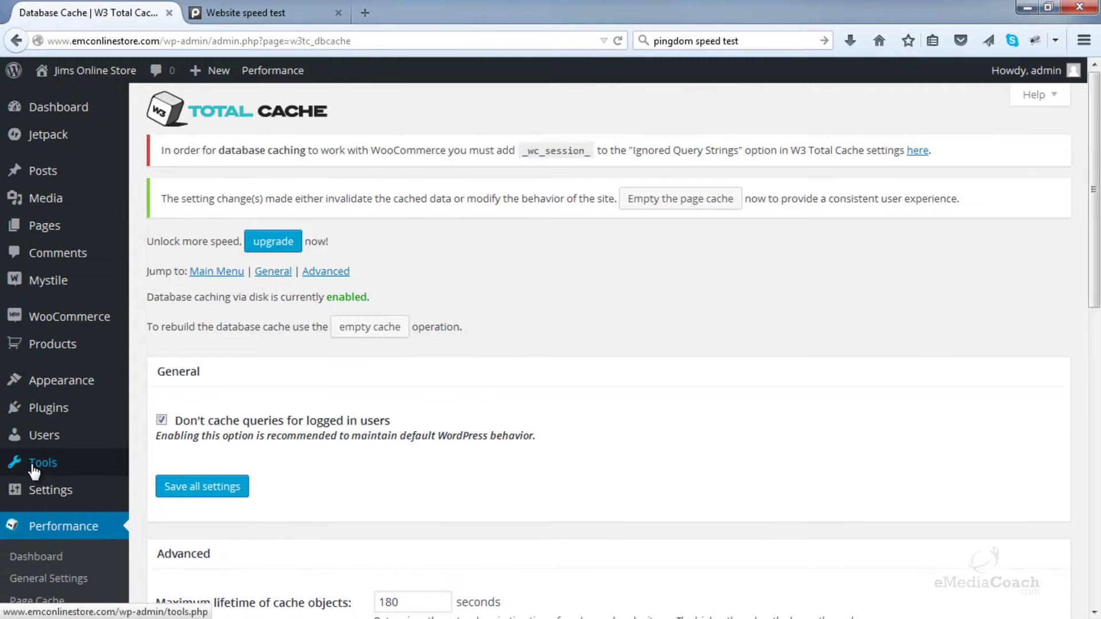
pyautogui.scroll(-3, 341, 394)
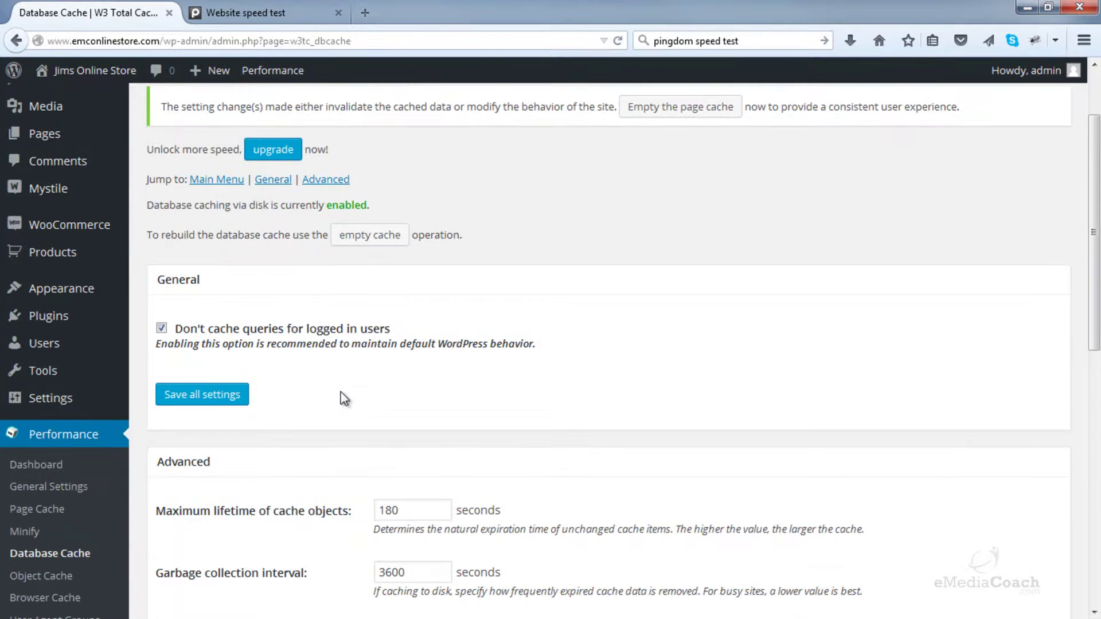
pyautogui.scroll(-3, 342, 395)
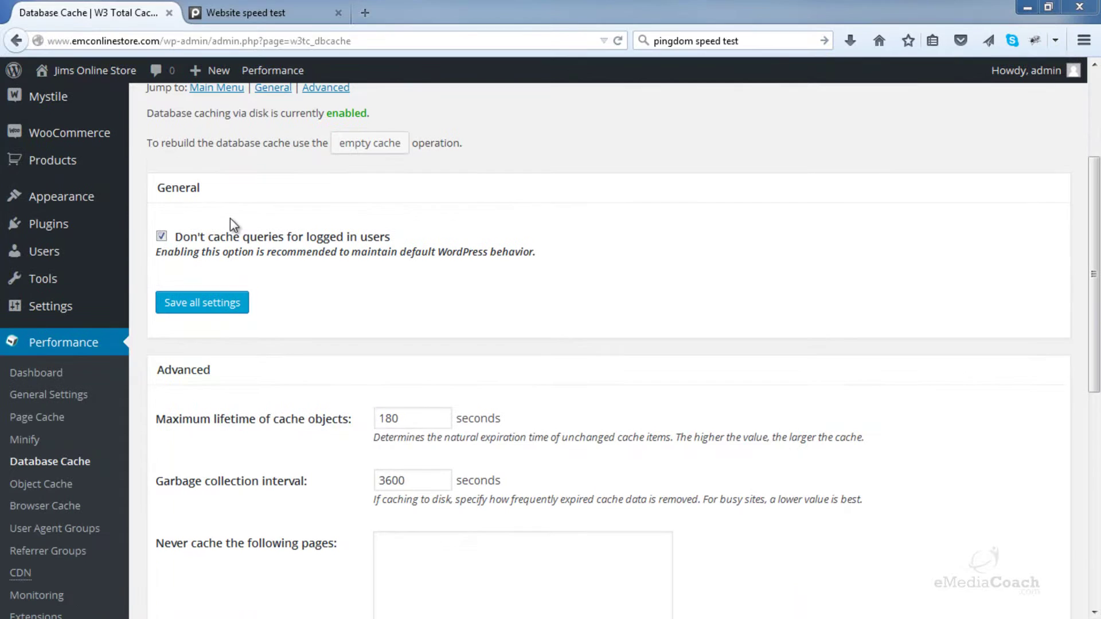
pyautogui.click(162, 235)
pyautogui.scroll(-3, 337, 291)
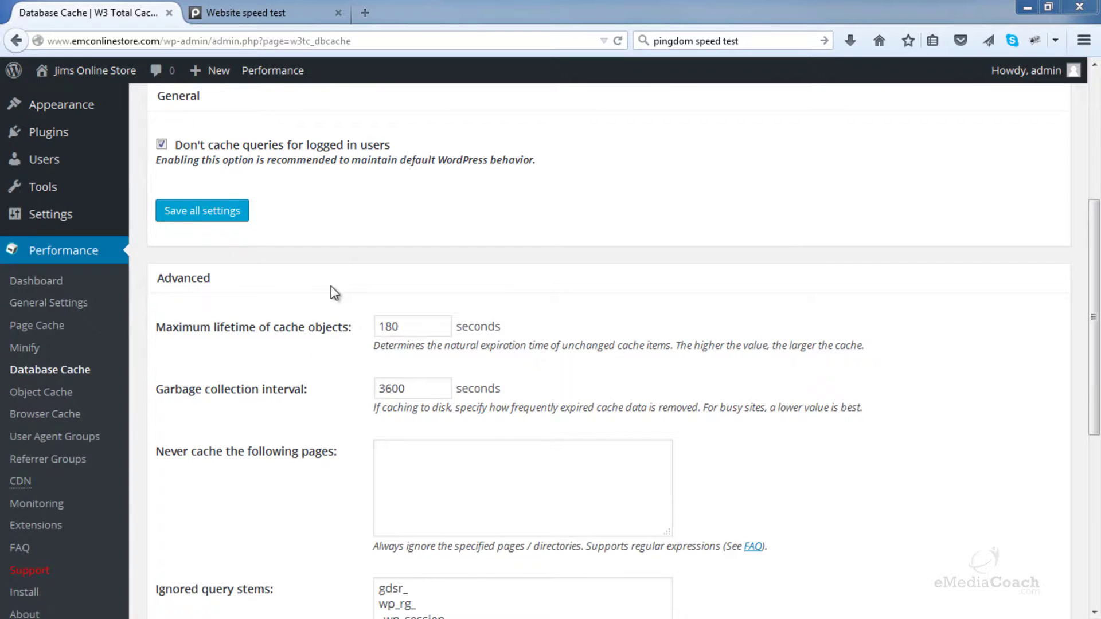
pyautogui.scroll(-3, 336, 293)
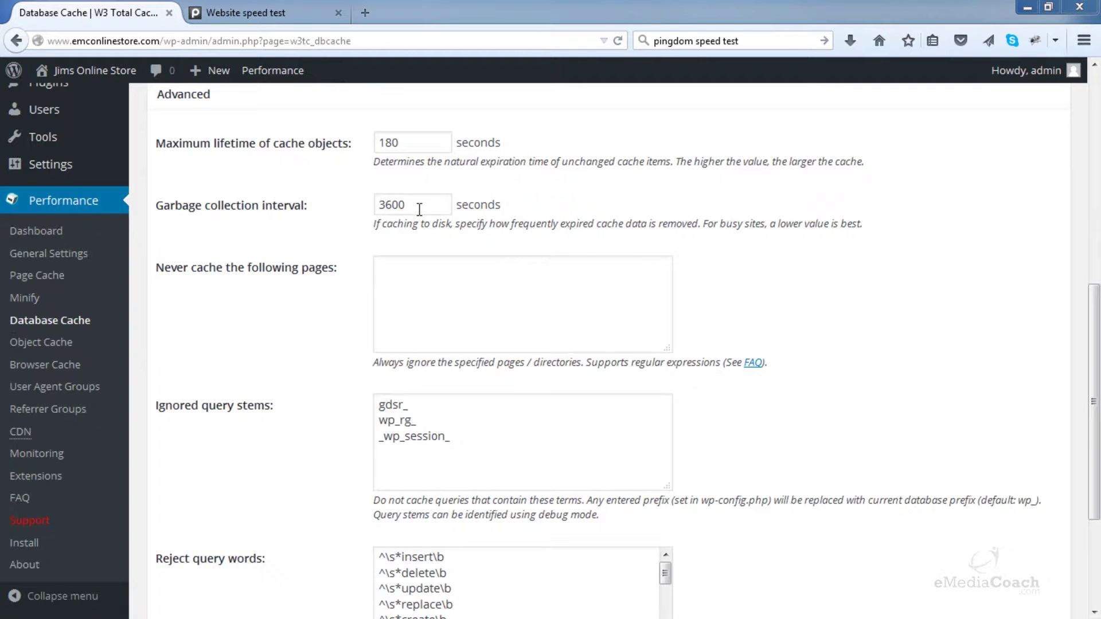
pyautogui.scroll(-3, 395, 220)
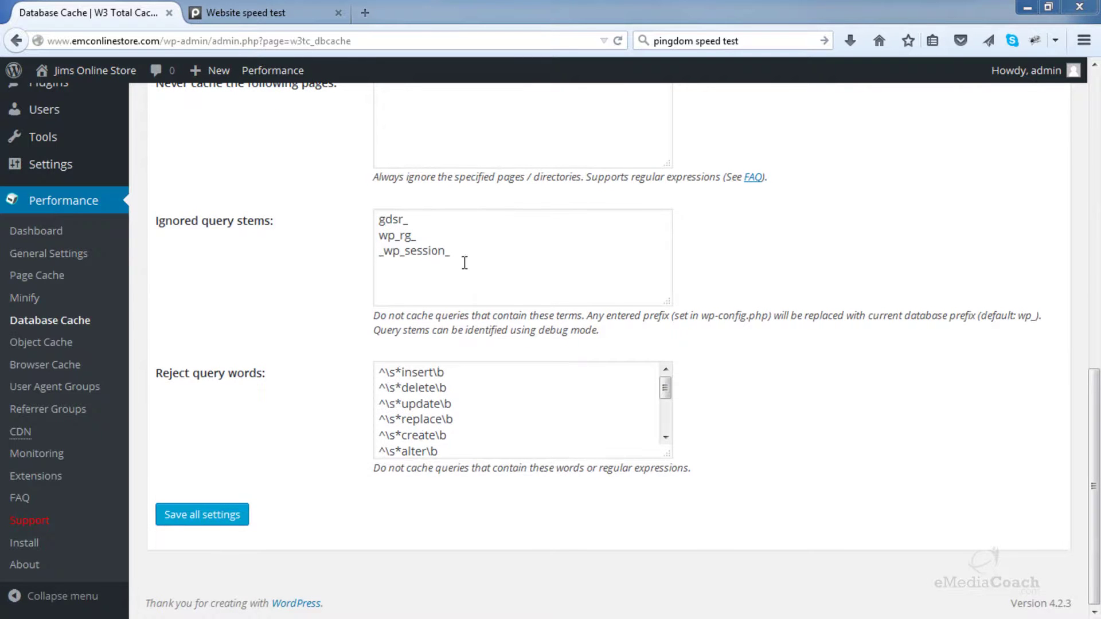
pyautogui.click(497, 265)
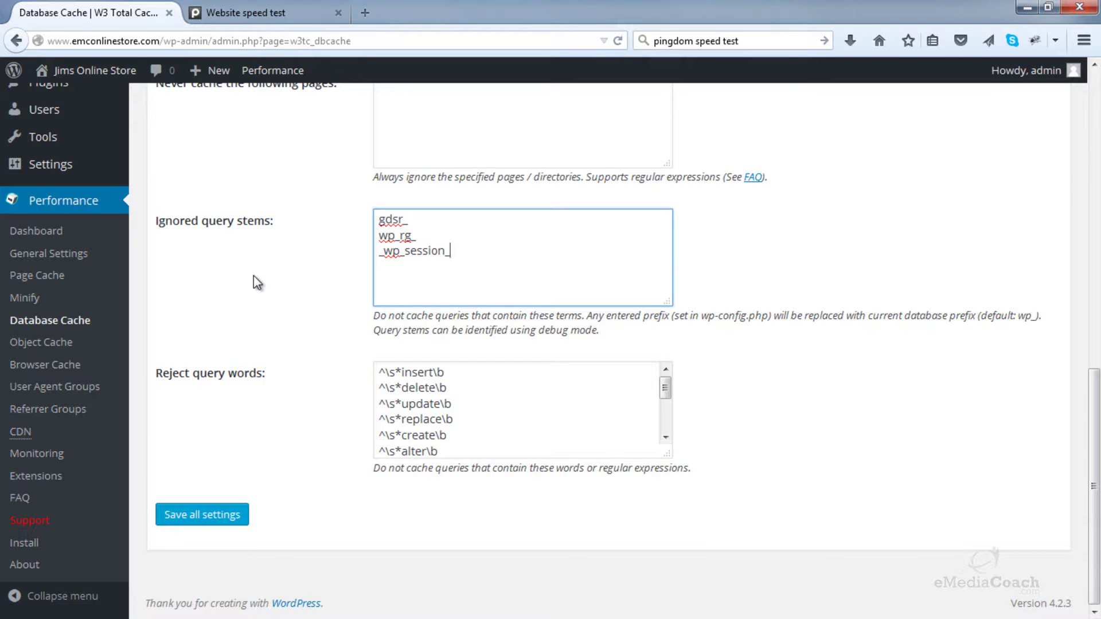
# Add _wc_session_ as a new ignored query stem, save, and verify the saved entry.
pyautogui.click(401, 297)
pyautogui.write('_wc_session_')
pyautogui.click(203, 518)
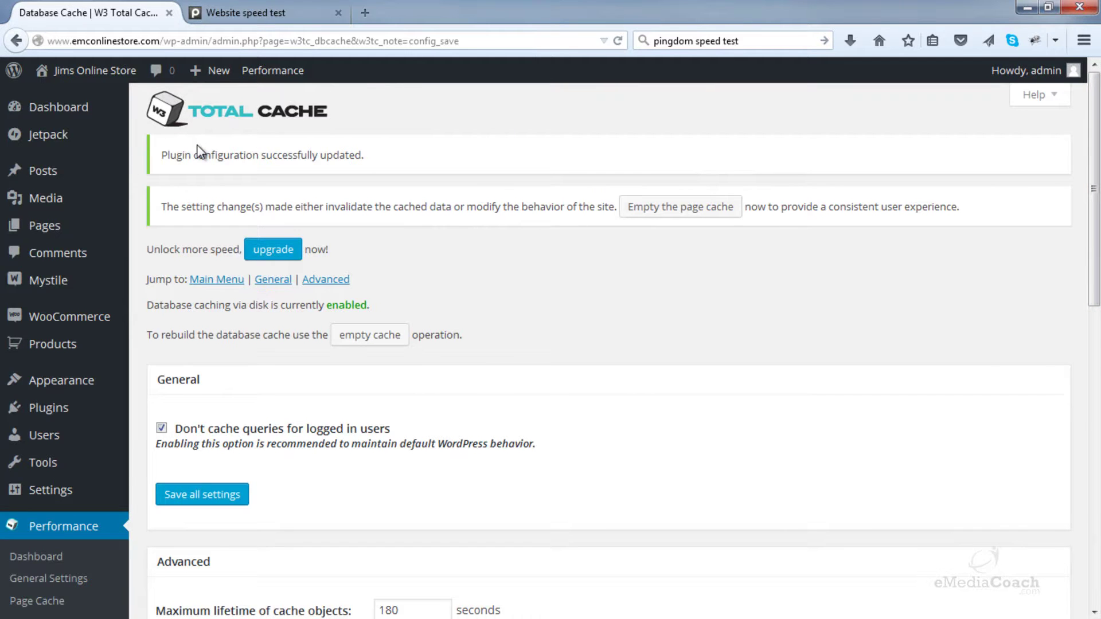
pyautogui.scroll(-10, 283, 190)
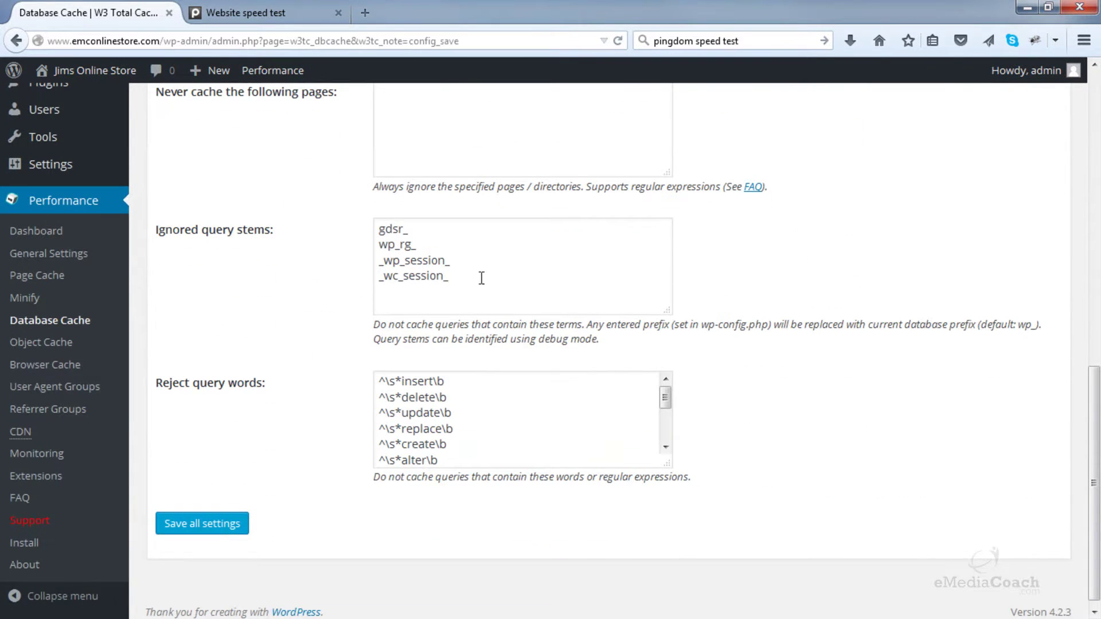
pyautogui.moveTo(481, 278); pyautogui.dragTo(363, 279)
pyautogui.click(540, 278)
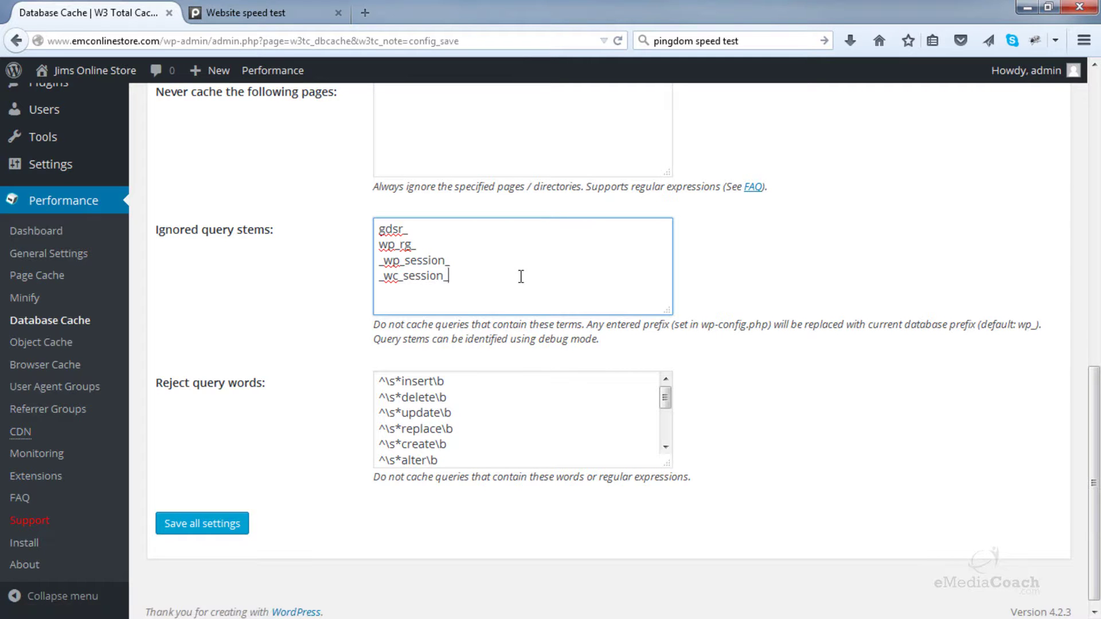
pyautogui.scroll(-1, 568, 278)
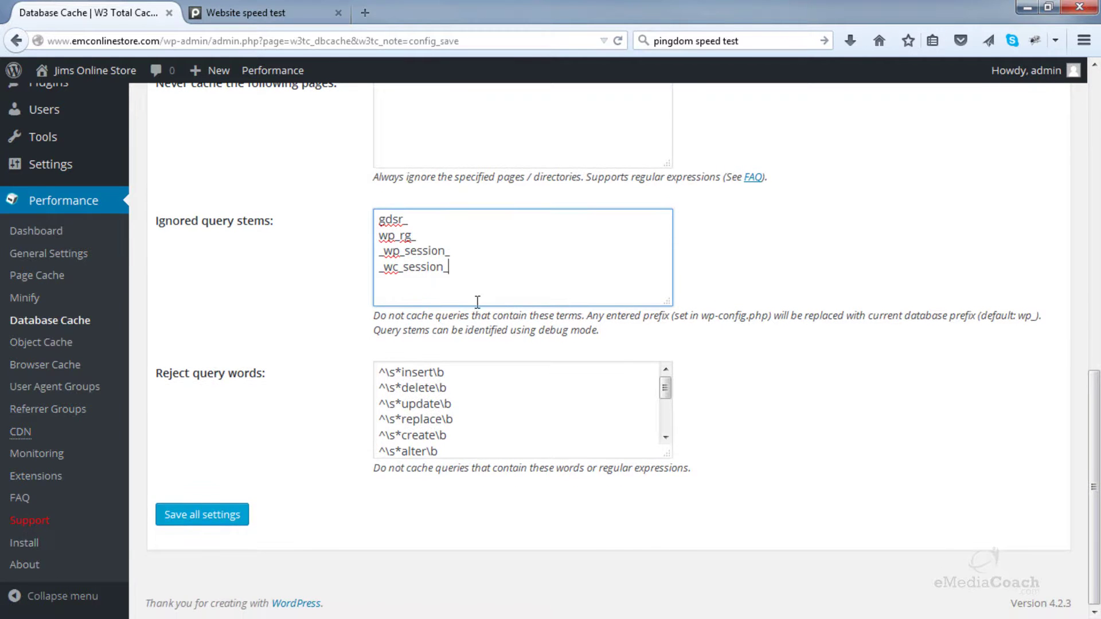
# Bring up the Object Cache settings and review its Advanced options down the page.
pyautogui.click(37, 346)
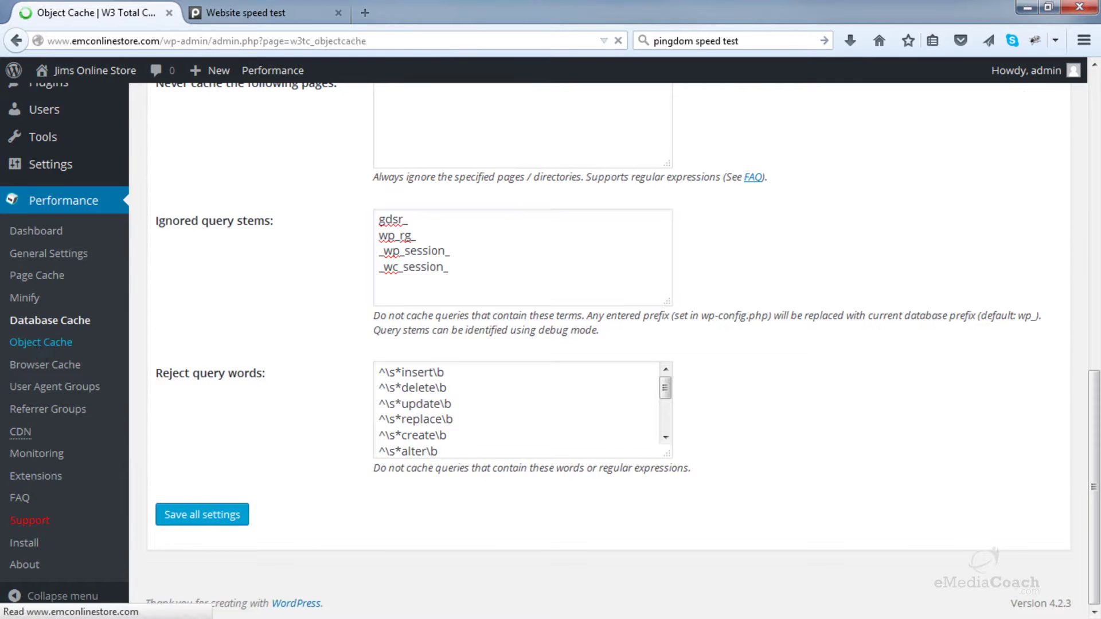
pyautogui.scroll(-1, 314, 470)
pyautogui.scroll(-5, 319, 476)
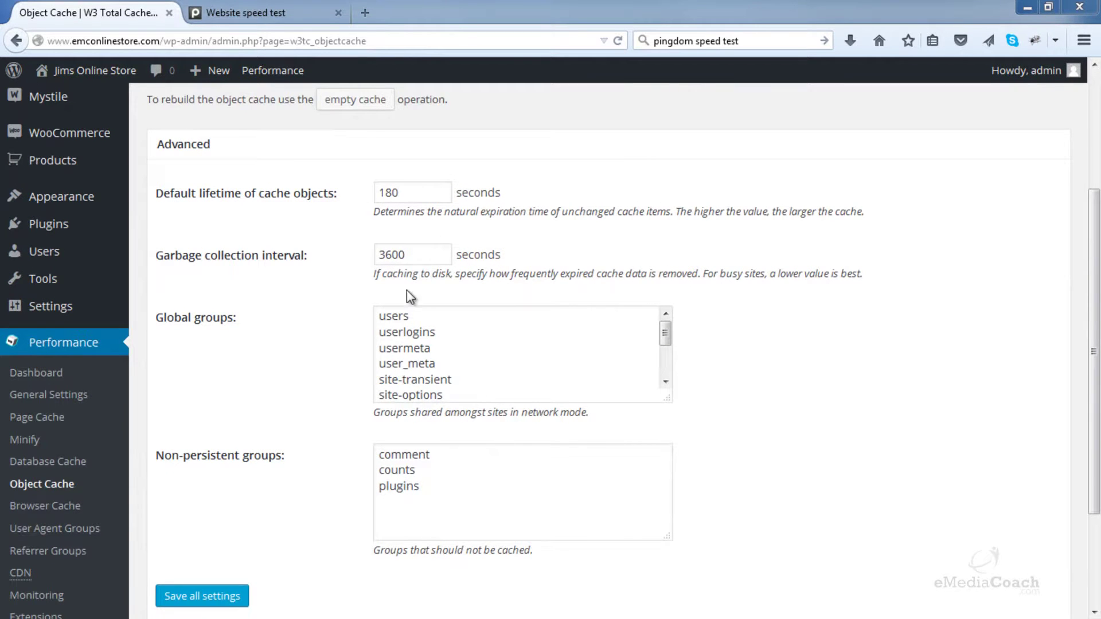
pyautogui.scroll(-5, 349, 340)
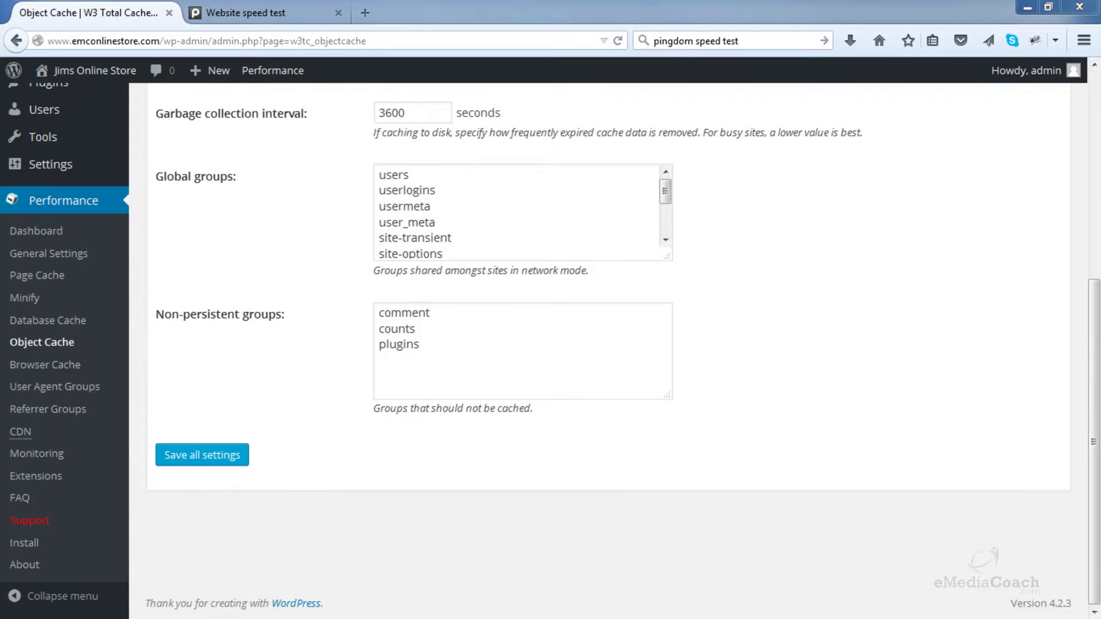
# In Browser Cache, enable the expires, cache control, entity tag (ETag) and W3 Total Cache headers.
pyautogui.click(76, 366)
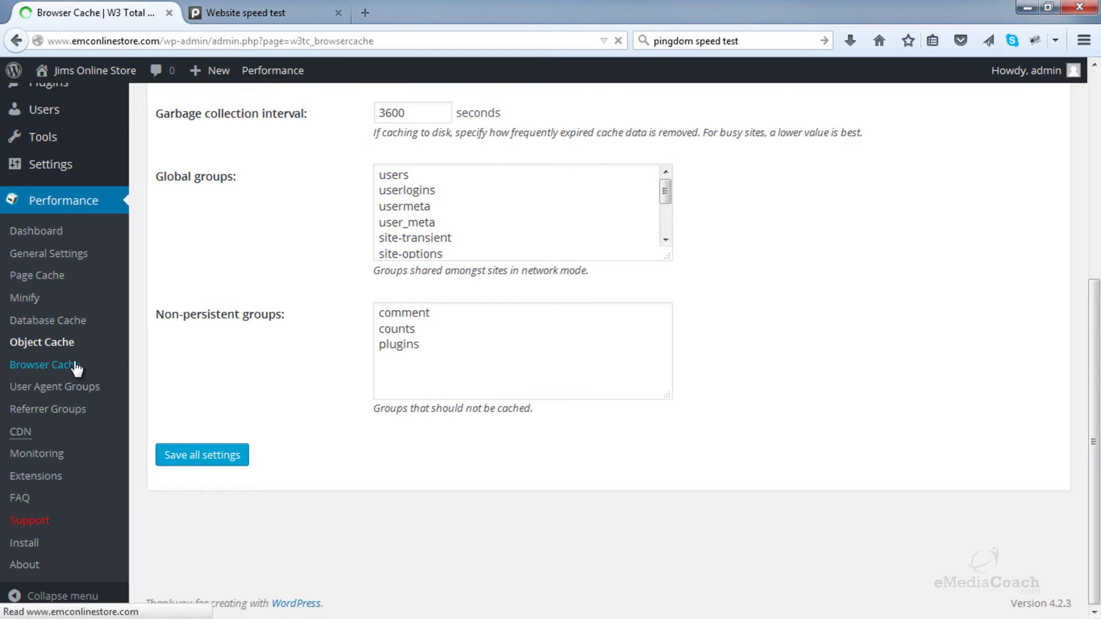
pyautogui.scroll(-3, 215, 362)
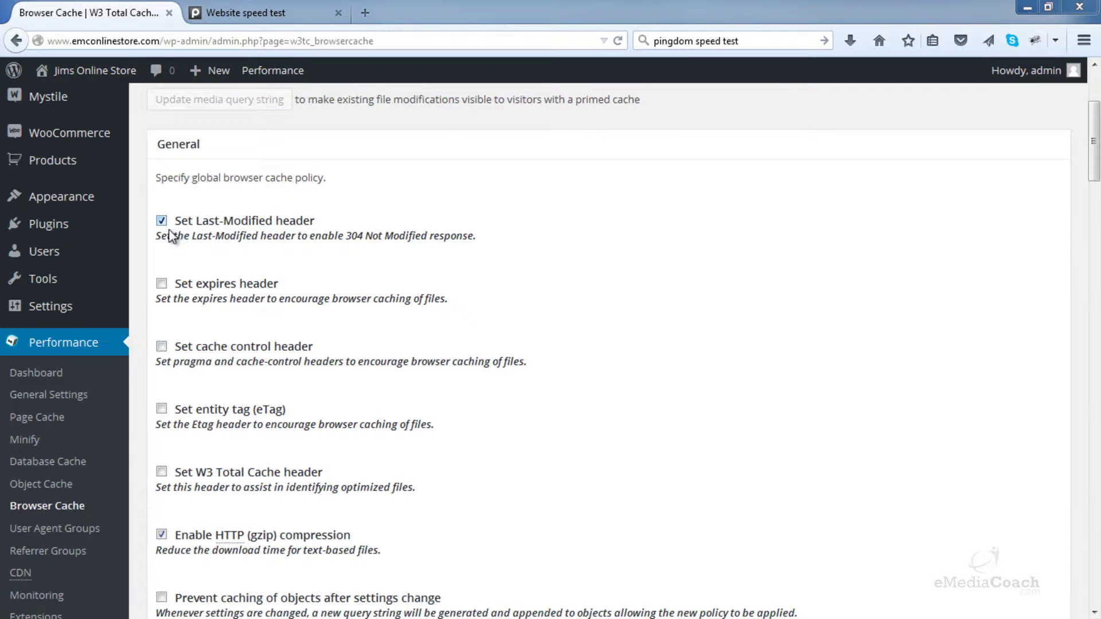
pyautogui.click(162, 285)
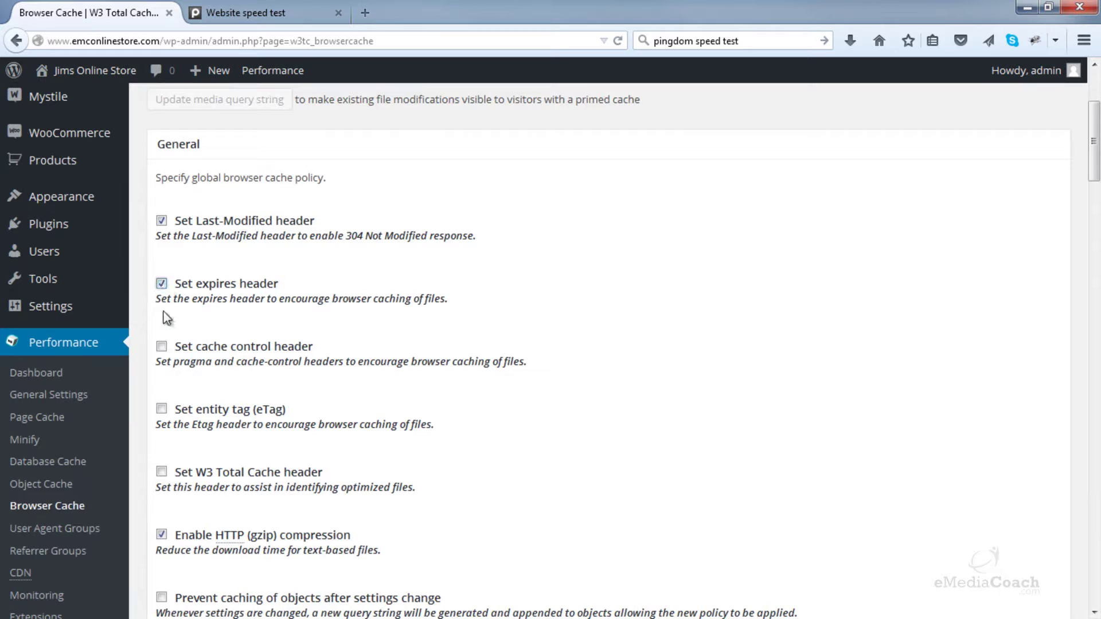
pyautogui.click(164, 351)
pyautogui.scroll(-3, 165, 353)
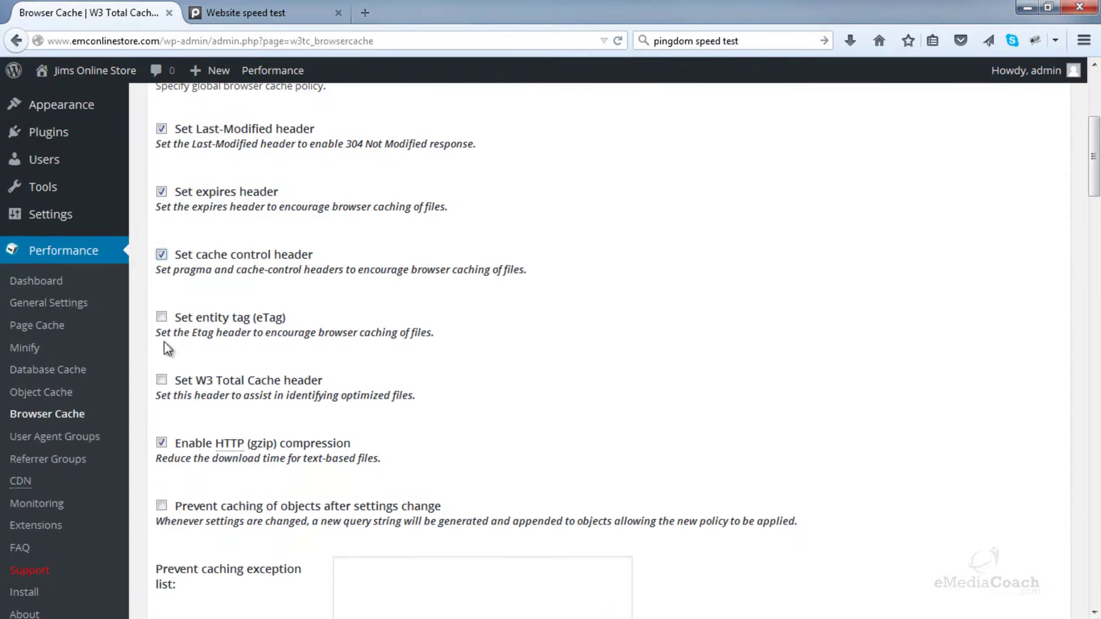
pyautogui.click(168, 328)
pyautogui.scroll(-3, 166, 324)
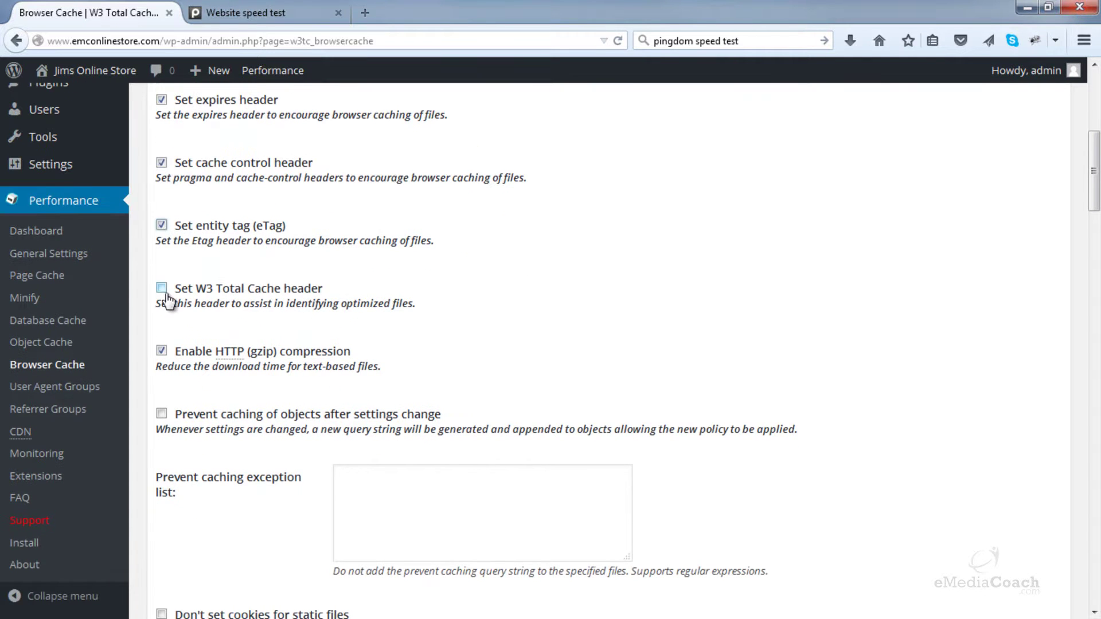
pyautogui.click(164, 294)
# Save all the Browser Cache settings.
pyautogui.scroll(-3, 165, 298)
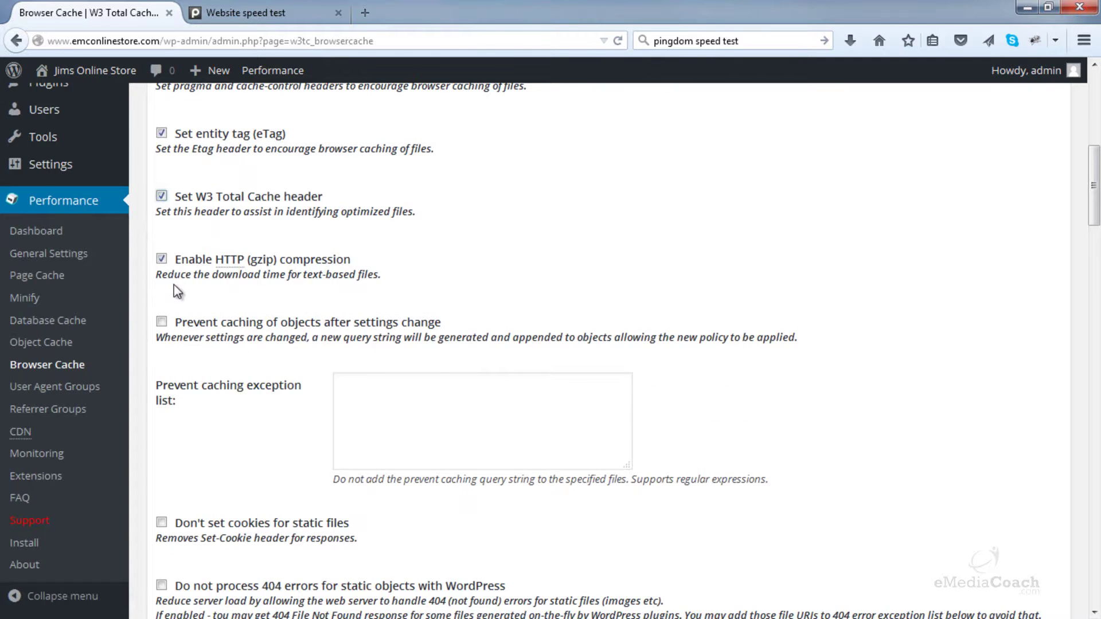
pyautogui.scroll(-6, 173, 285)
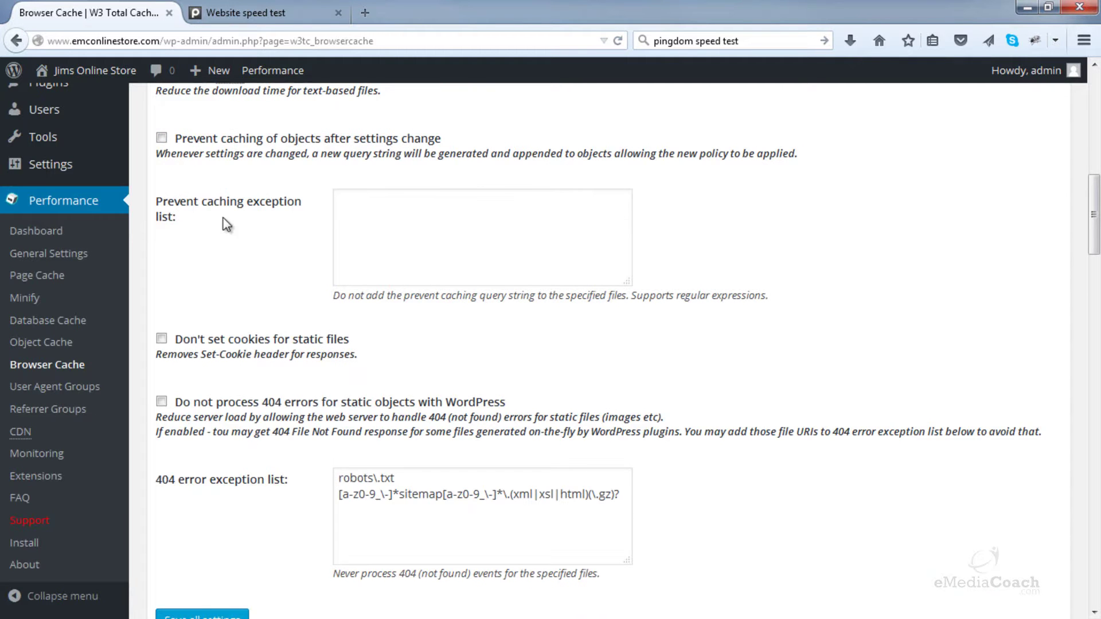
pyautogui.scroll(-3, 245, 260)
pyautogui.scroll(-3, 241, 253)
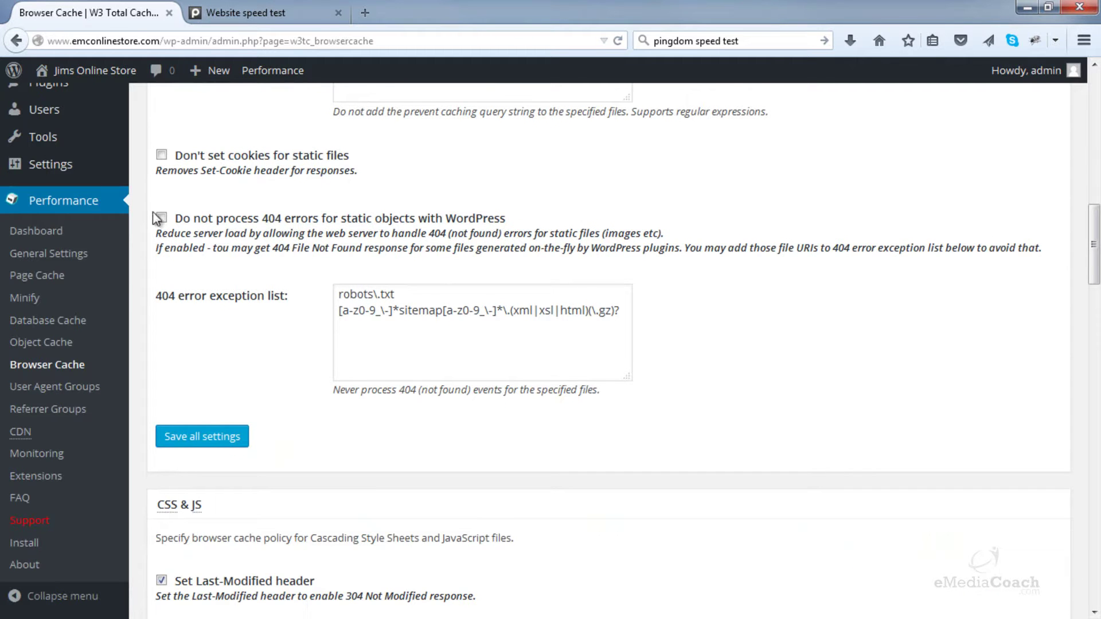
pyautogui.click(197, 442)
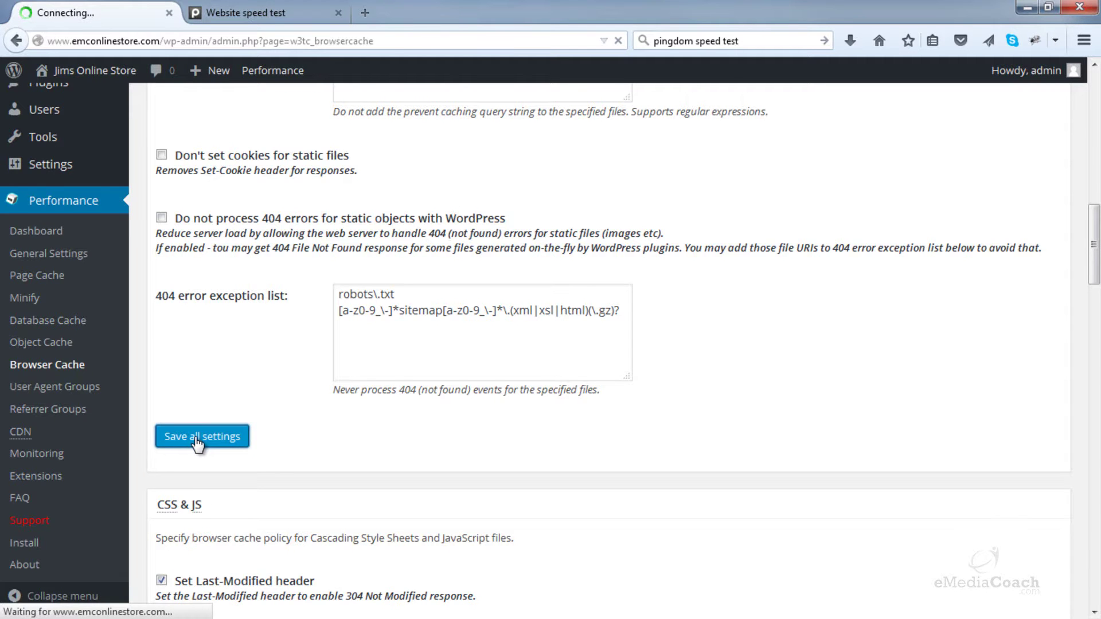
# Review the saved Browser Cache page's CSS & JS options, then return to the top.
pyautogui.scroll(-5, 198, 441)
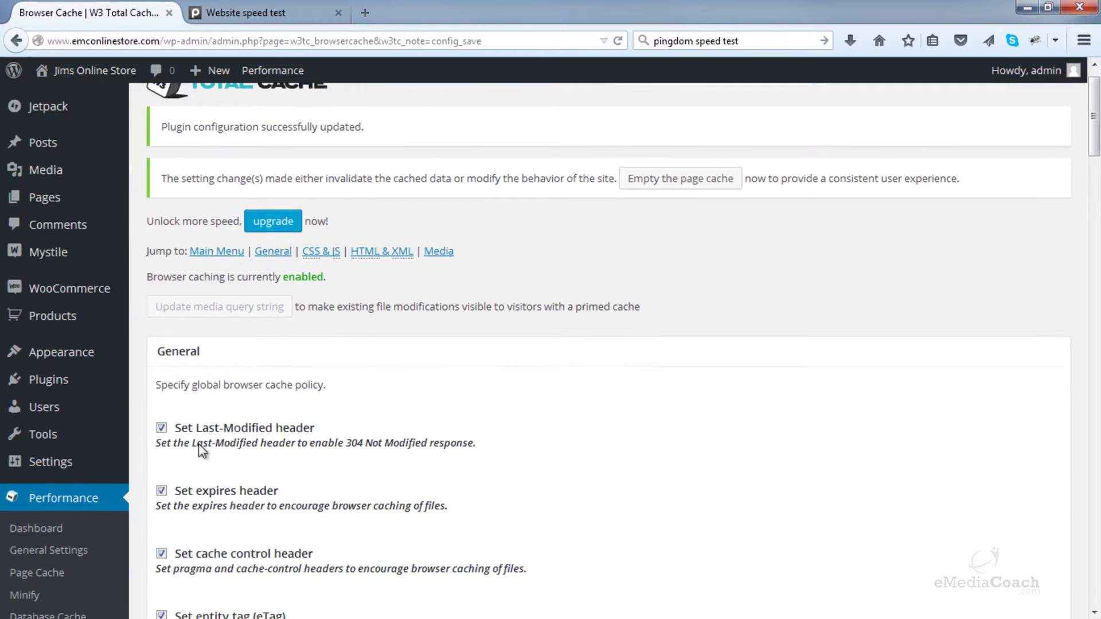
pyautogui.scroll(-8, 203, 454)
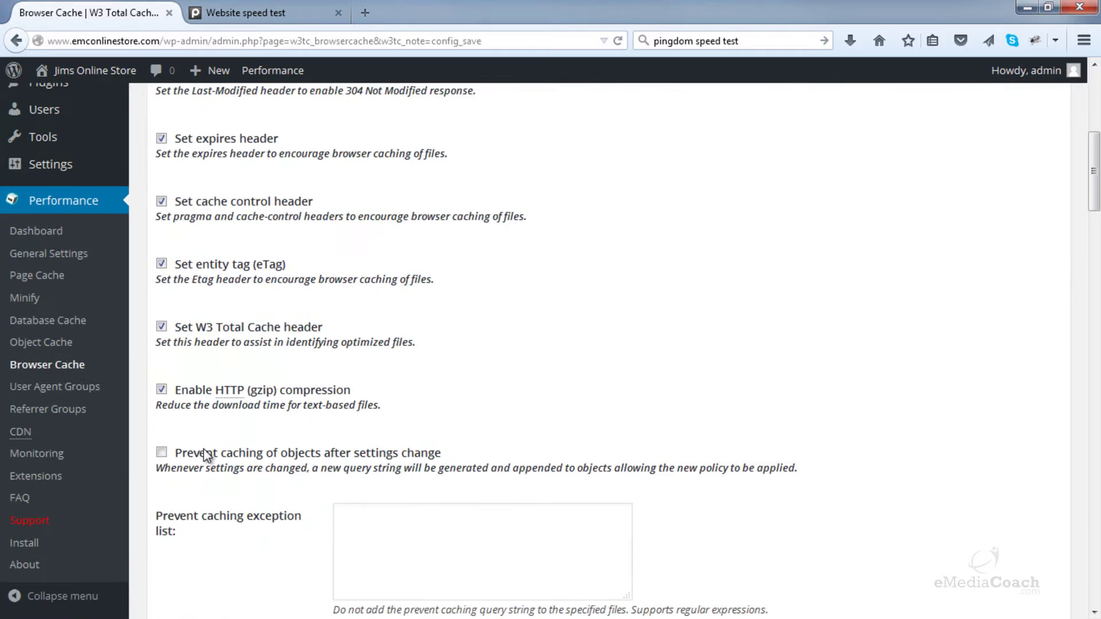
pyautogui.scroll(-6, 207, 456)
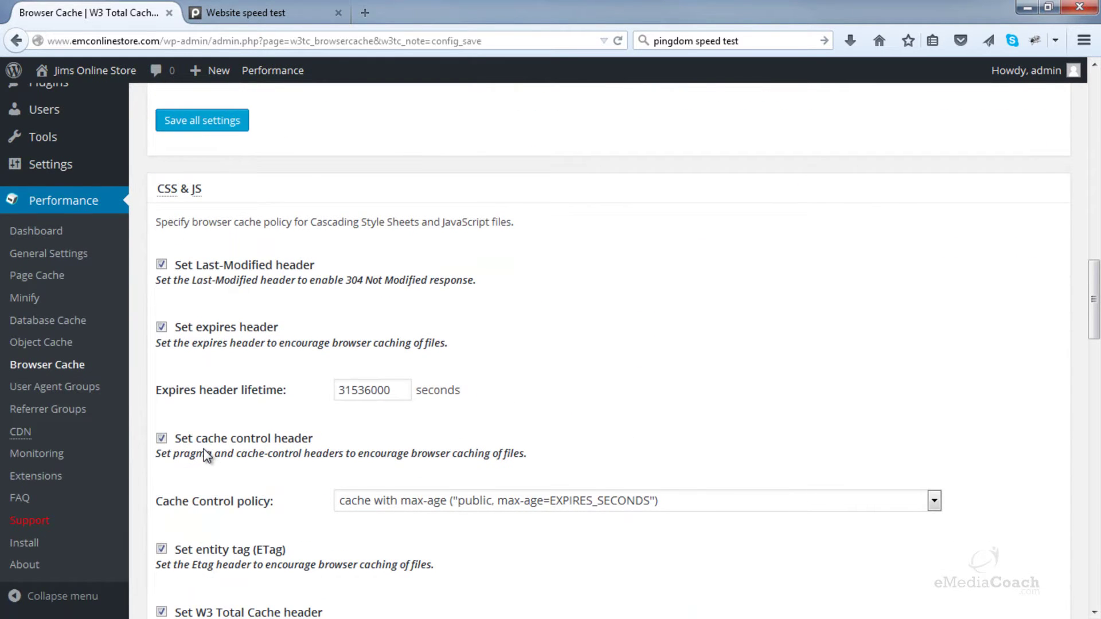
pyautogui.scroll(-5, 205, 456)
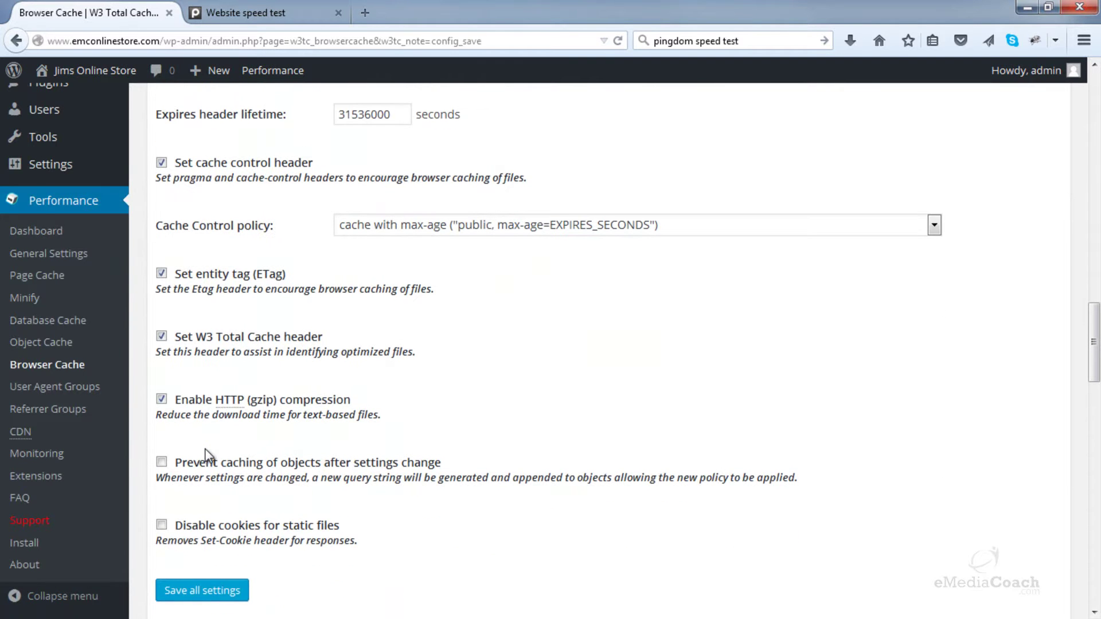
pyautogui.scroll(6, 206, 456)
pyautogui.scroll(-5, 209, 452)
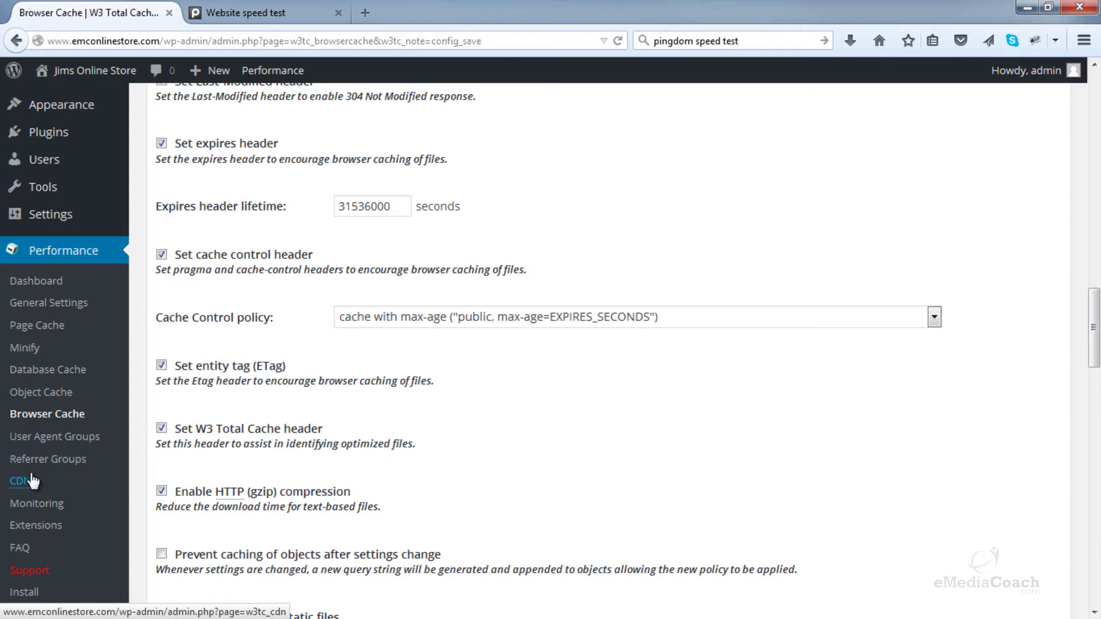
pyautogui.scroll(5, 392, 409)
pyautogui.scroll(9, 391, 404)
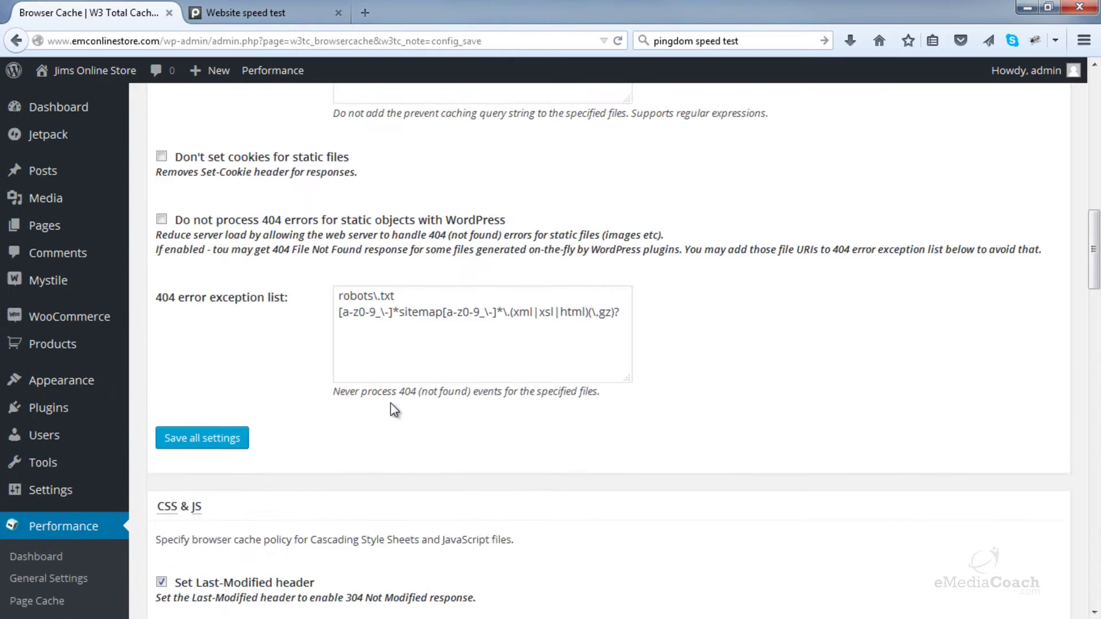
pyautogui.scroll(12, 392, 403)
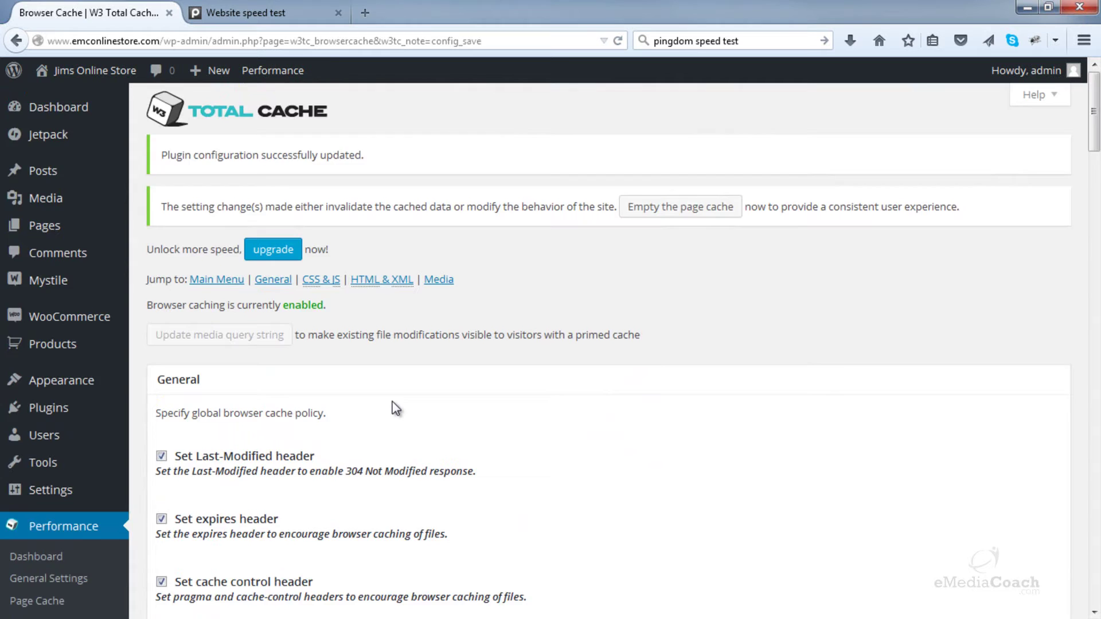
pyautogui.scroll(-4, 396, 409)
# Open the Pingdom website speed test page and copy the store's address from the admin tab.
pyautogui.click(81, 402)
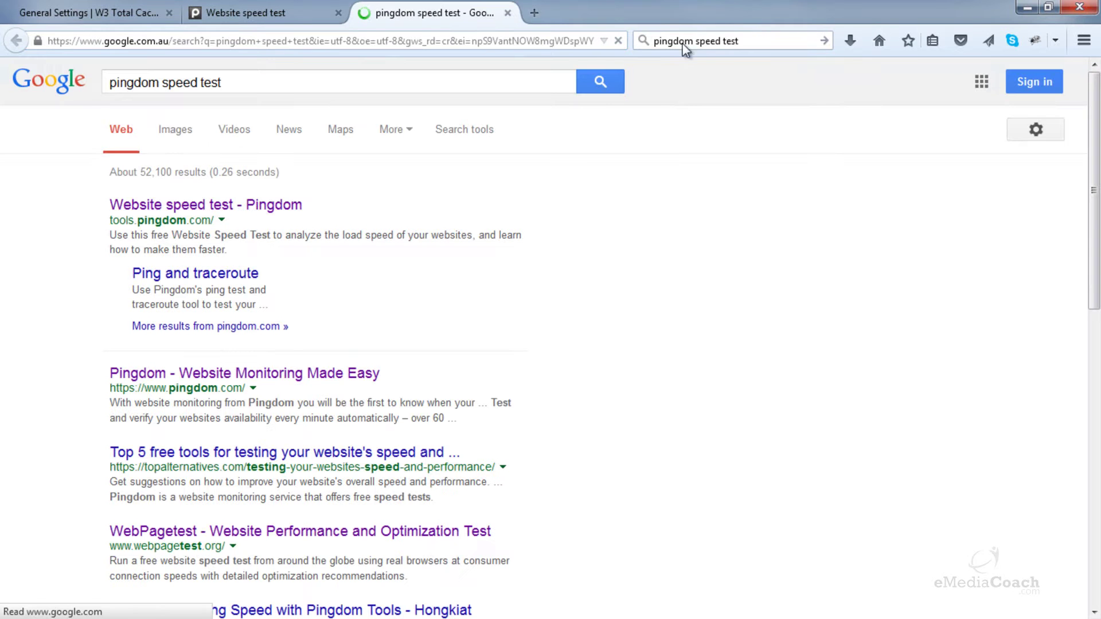
pyautogui.click(231, 210)
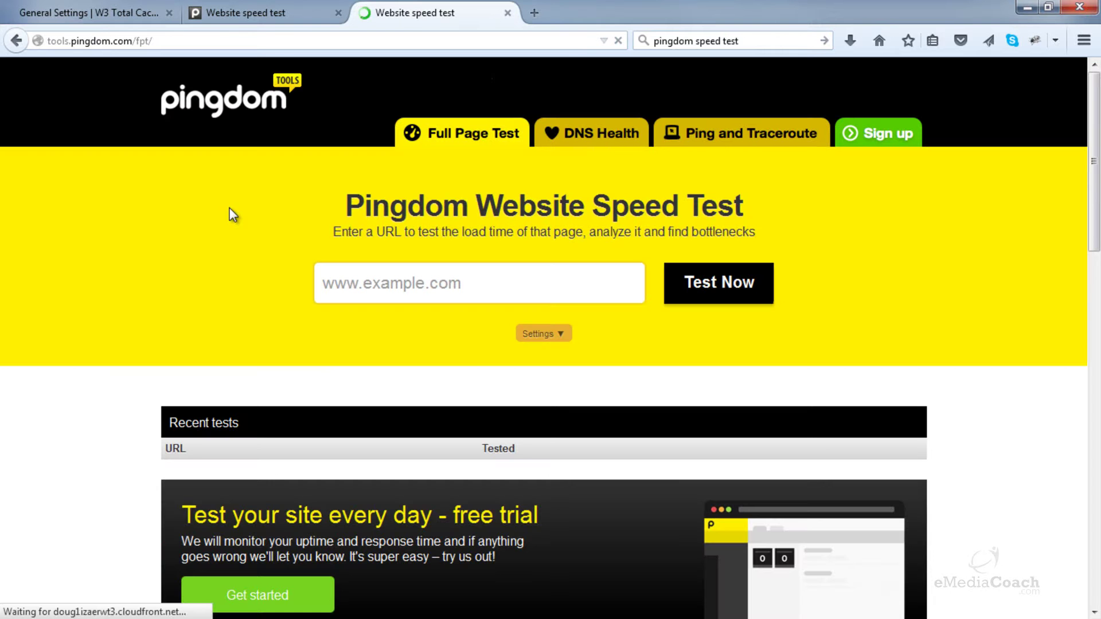
pyautogui.click(85, 9)
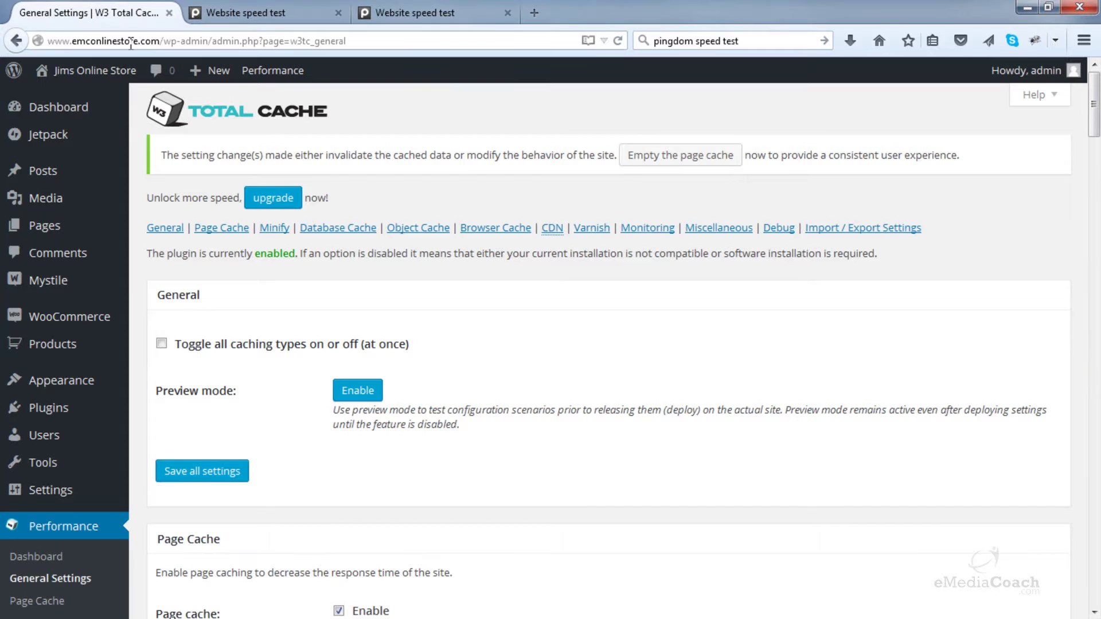
pyautogui.moveTo(164, 41); pyautogui.dragTo(37, 28)
pyautogui.hotkey('ctrl', 'c')
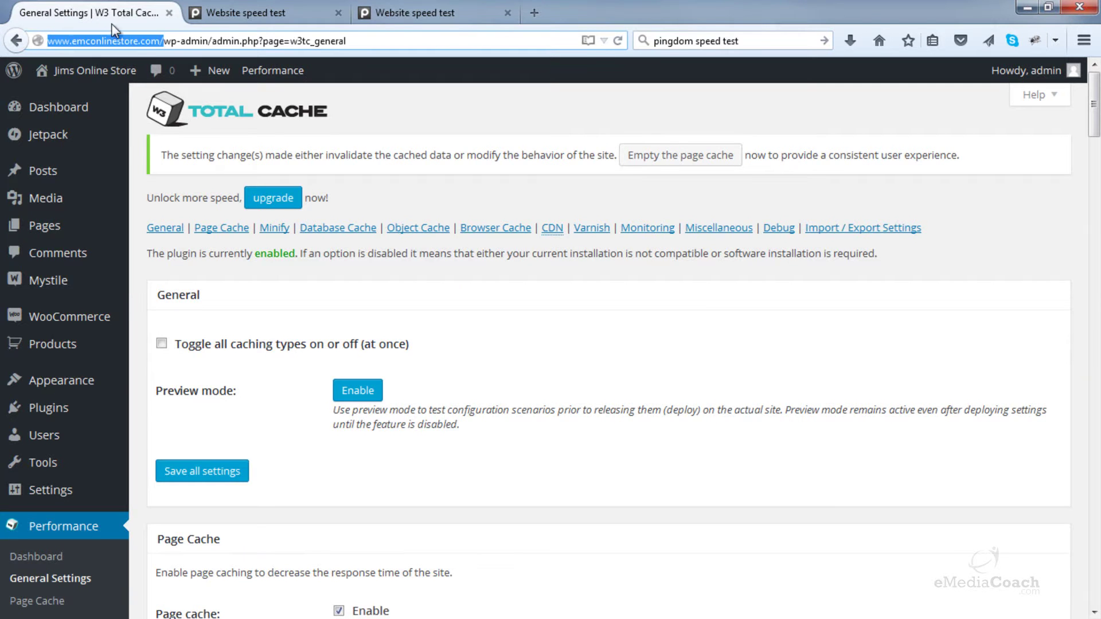
pyautogui.click(414, 13)
pyautogui.click(462, 293)
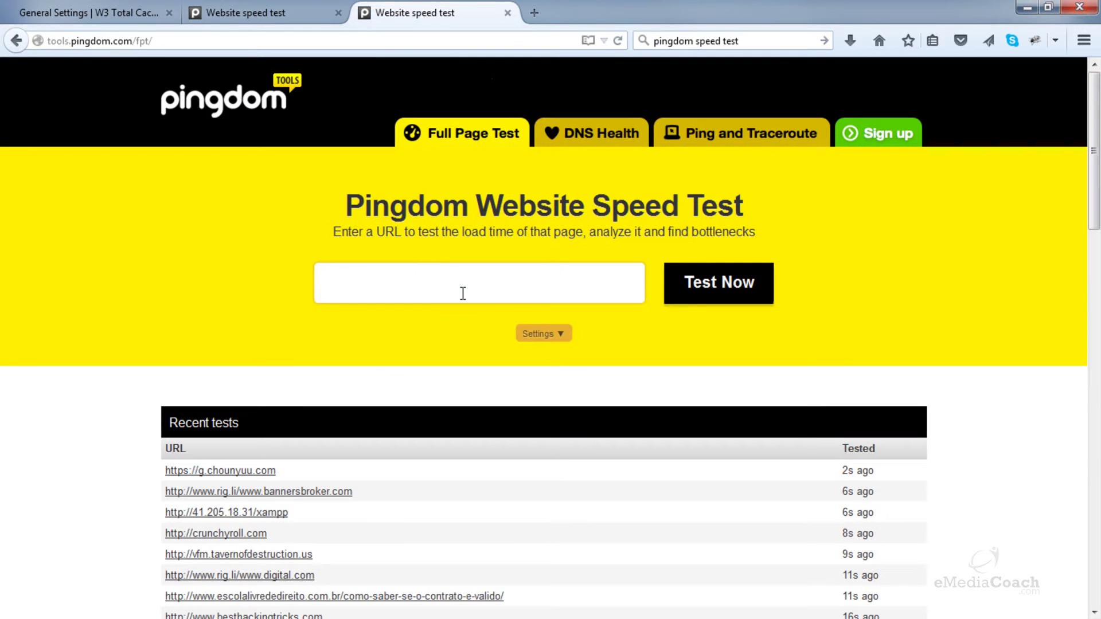
pyautogui.hotkey('ctrl', 'v')
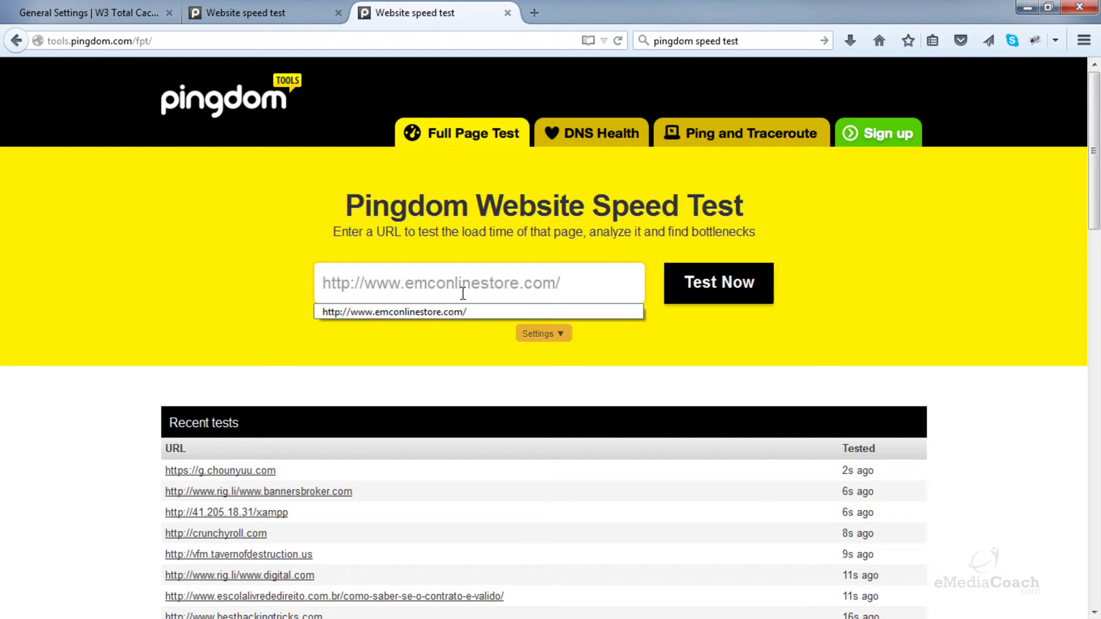
pyautogui.press('Return')
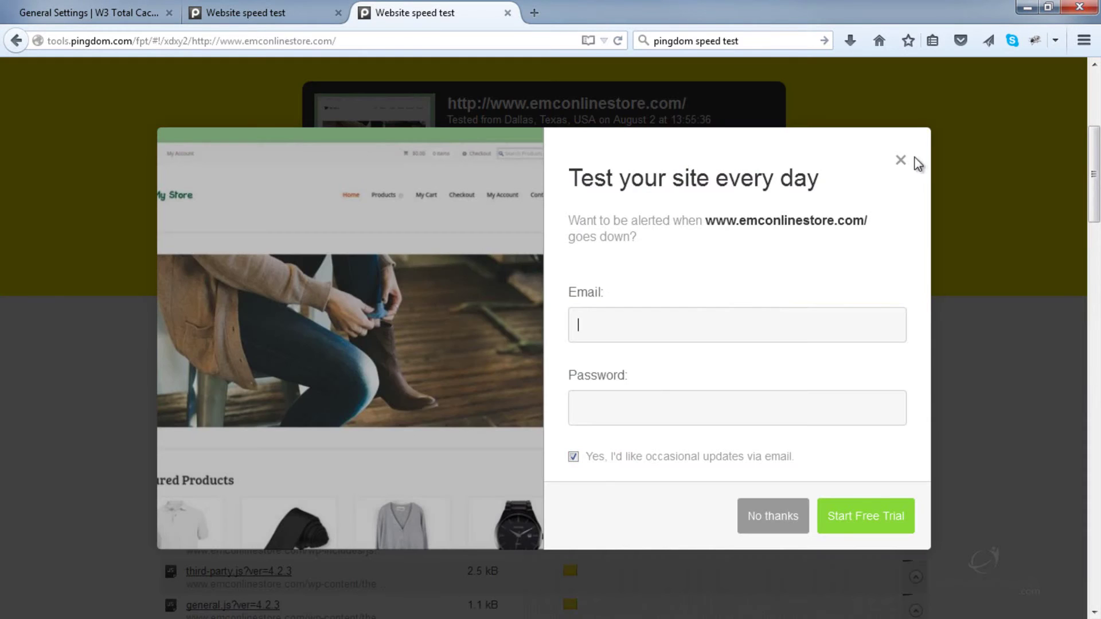
# Dismiss the signup popup and compare the new 723 ms result against the earlier 3.98 s test.
pyautogui.click(900, 161)
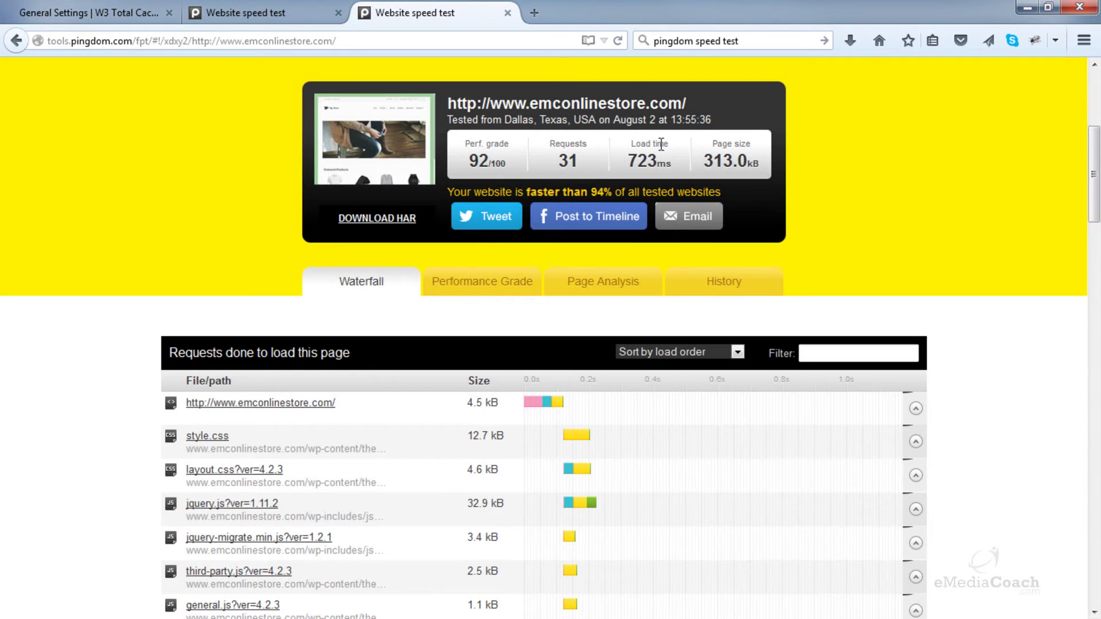
pyautogui.click(294, 15)
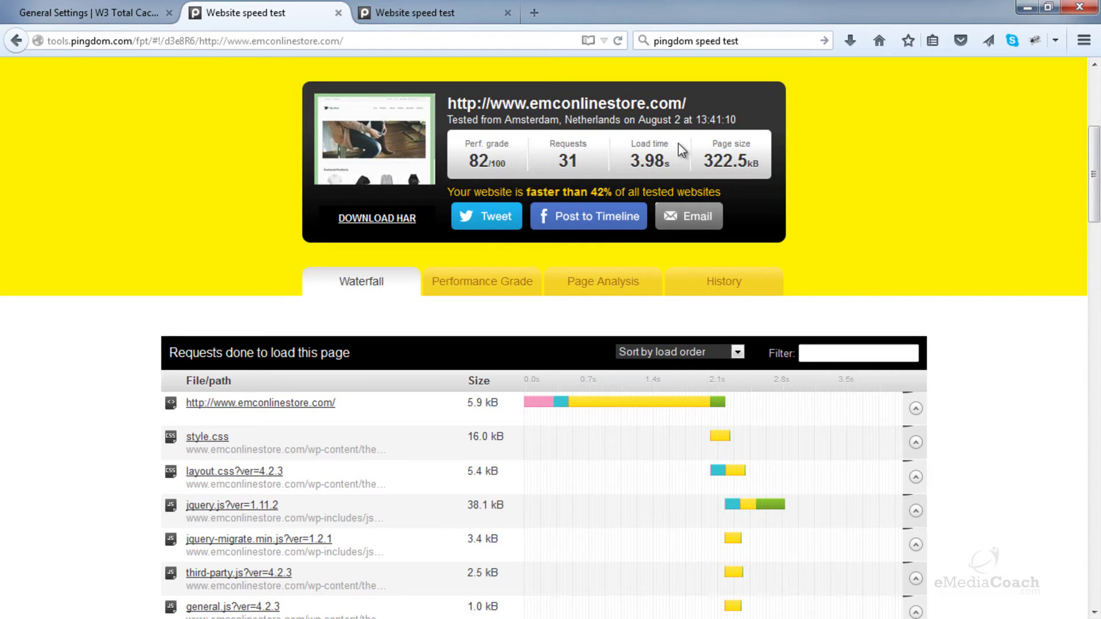
pyautogui.click(455, 23)
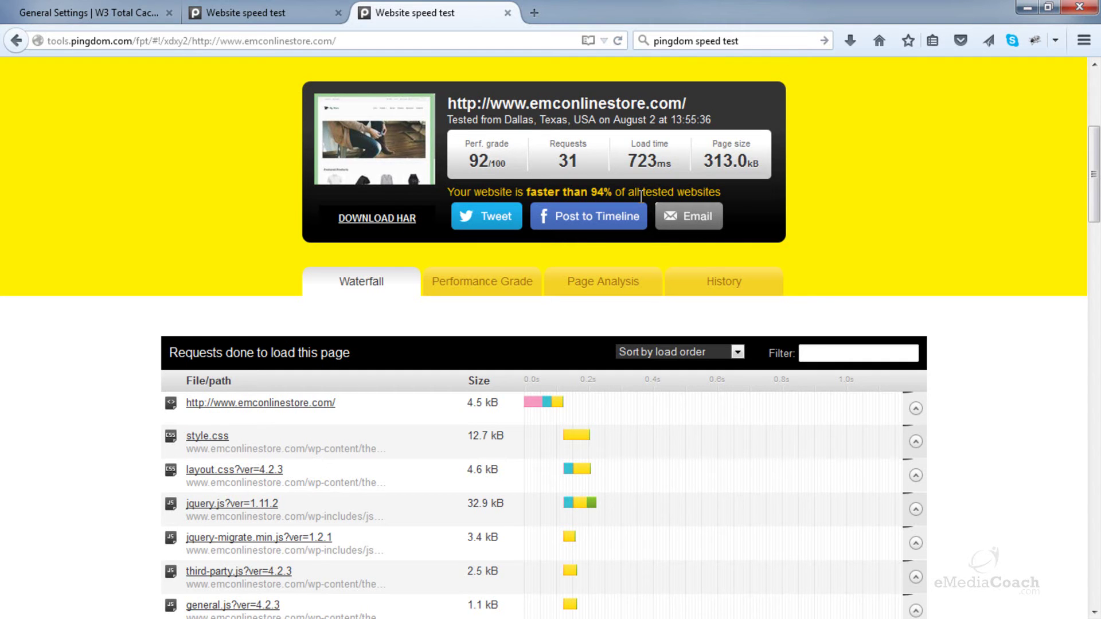
pyautogui.click(264, 13)
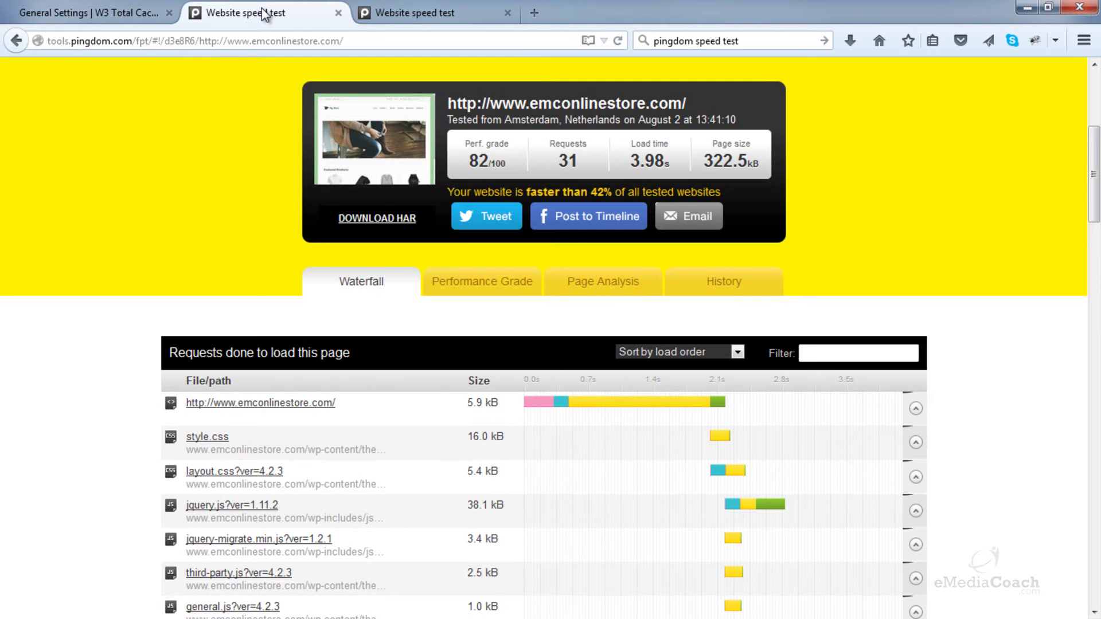
pyautogui.click(434, 9)
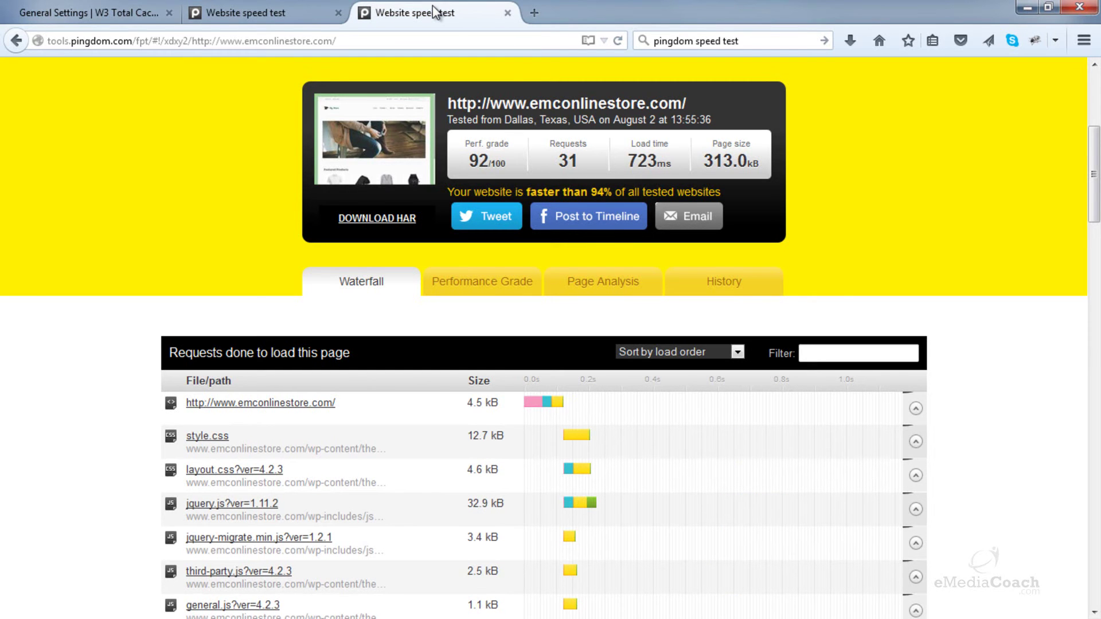